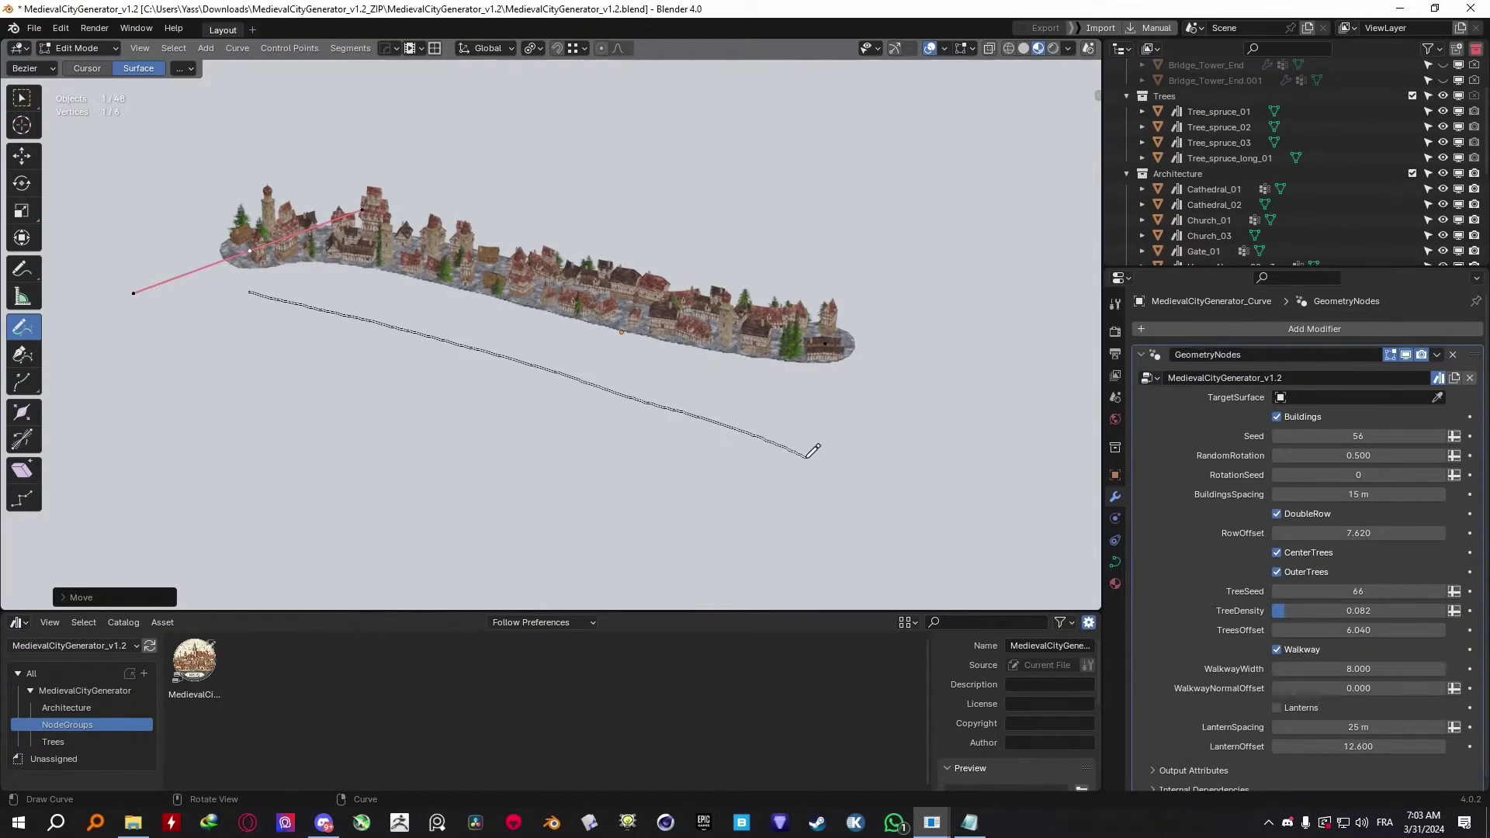
Draw additional freehand street curves on the open ground beside the existing row of medieval buildings.
drag(807, 457, 810, 458)
drag(750, 476, 115, 419)
scroll(412, 439, down, 3)
middle_drag(411, 439, 444, 427)
drag(693, 300, 693, 301)
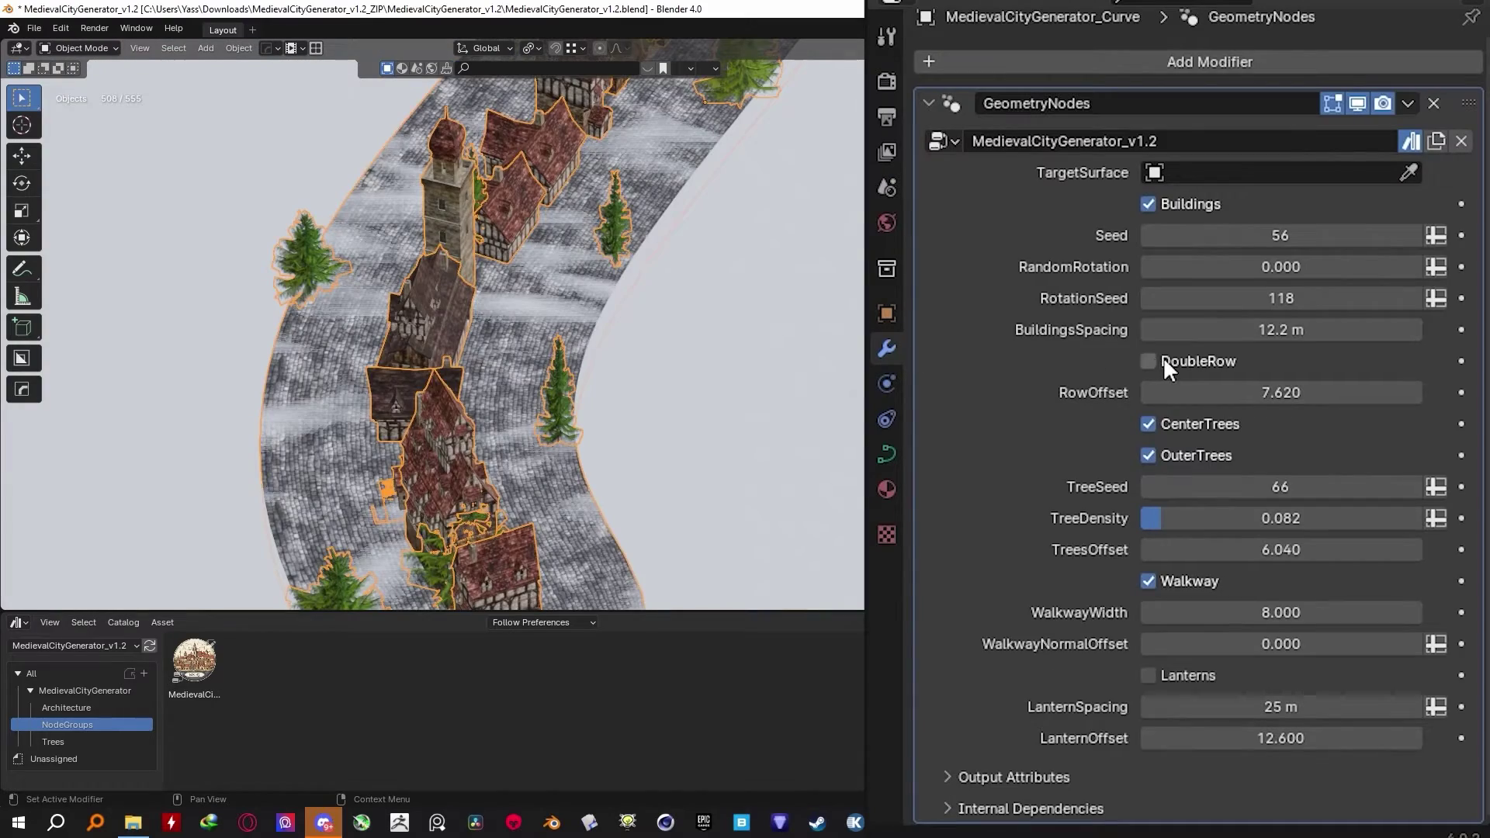
Enable DoubleRow for the city's buildings and reduce the RowOffset between the two rows.
click(1149, 360)
click(1148, 360)
click(1149, 360)
drag(1241, 394, 1209, 392)
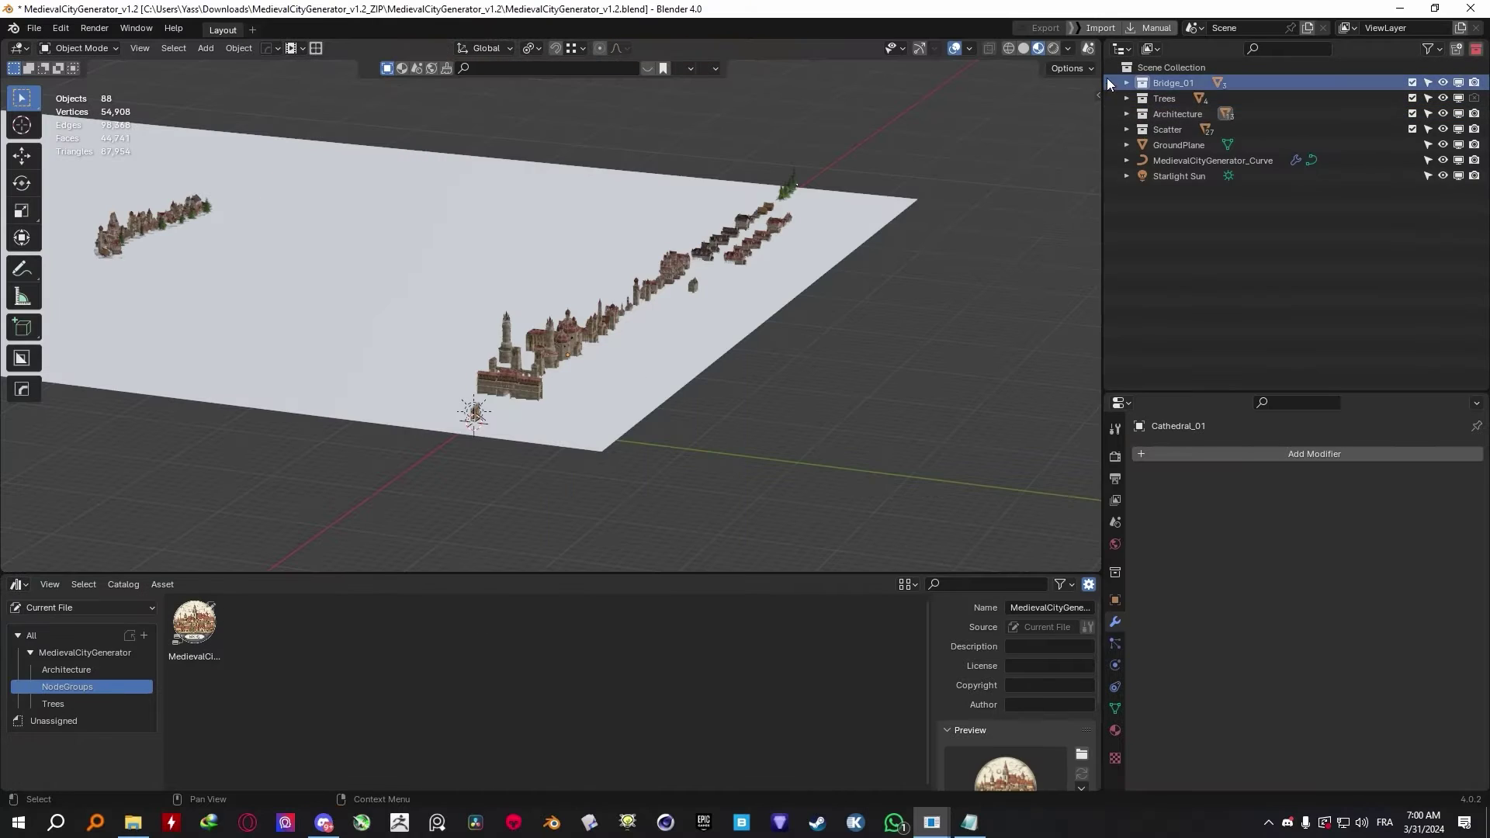
Expand the Bridge_01 and Trees collections and frame Bridge_01 and Tree_spruce_01 in the viewport.
click(1126, 83)
click(1199, 98)
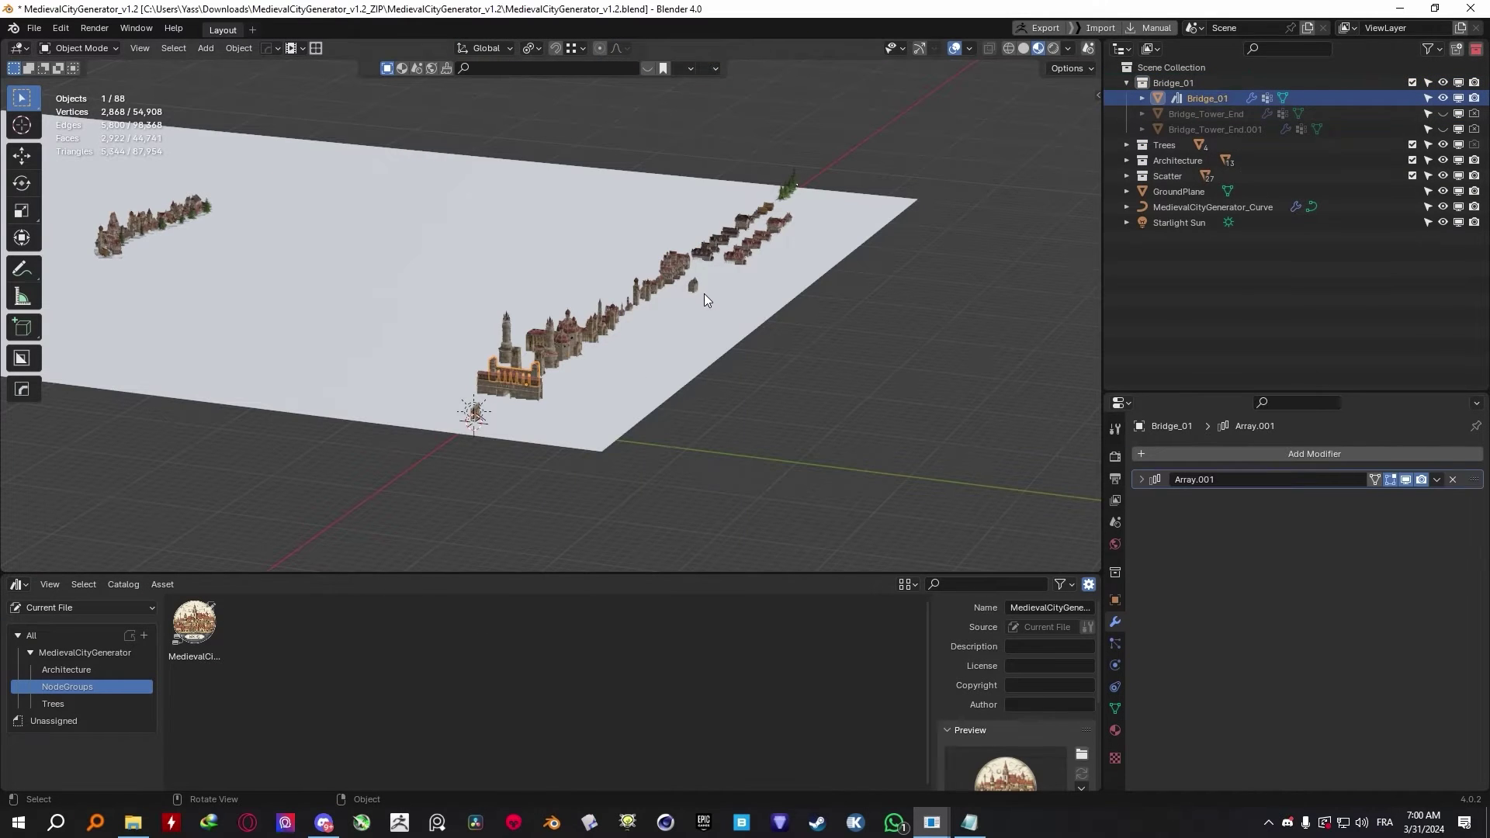
key(KP_Decimal)
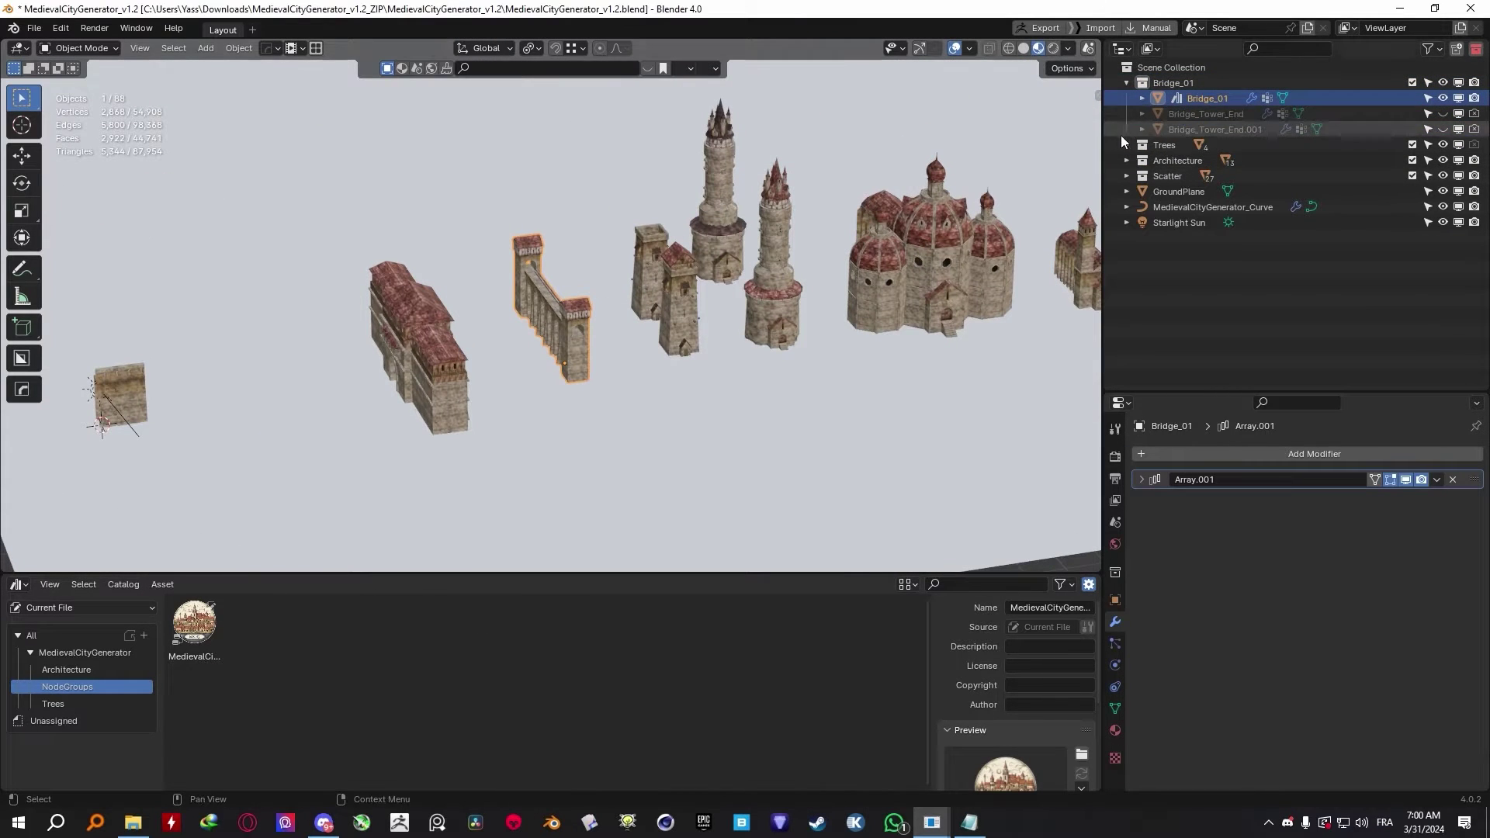
click(1127, 145)
click(1157, 160)
key(KP_Decimal)
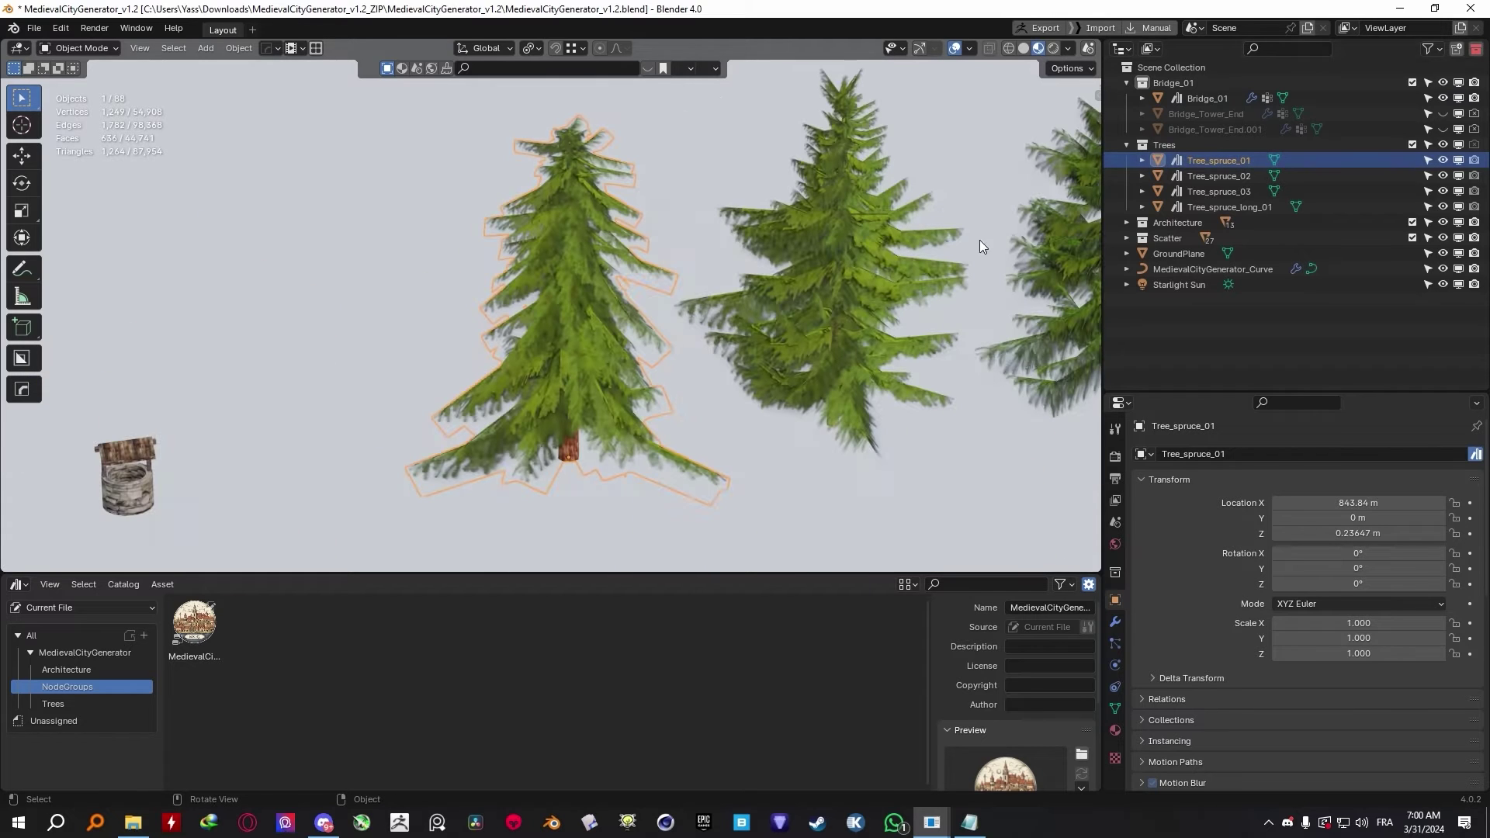
Expand the Architecture collection and frame Cathedral_01 and Church_03 in the viewport.
click(1127, 223)
click(1158, 238)
key(KP_Decimal)
click(1199, 284)
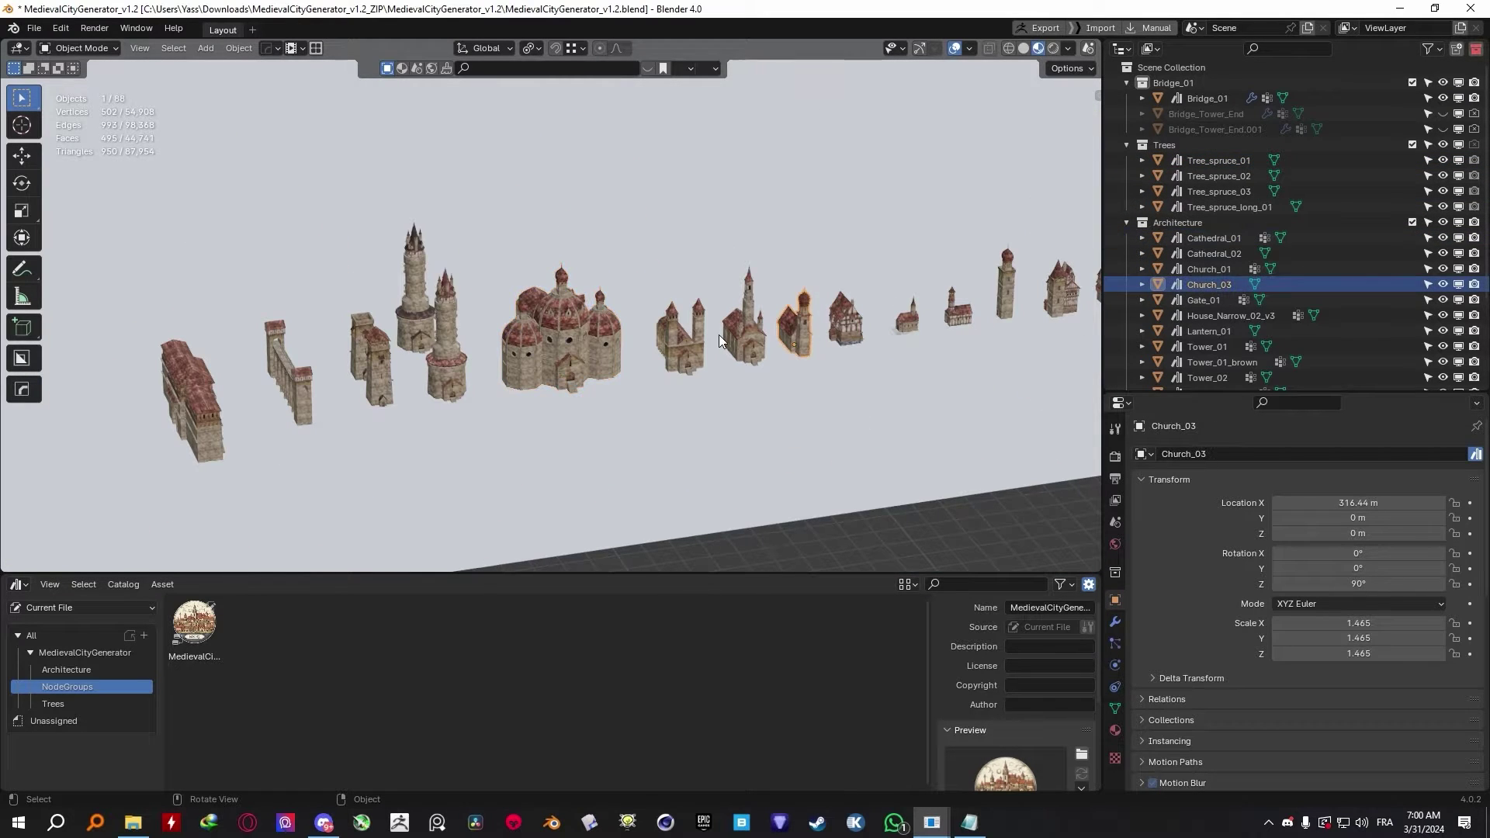
key(KP_Decimal)
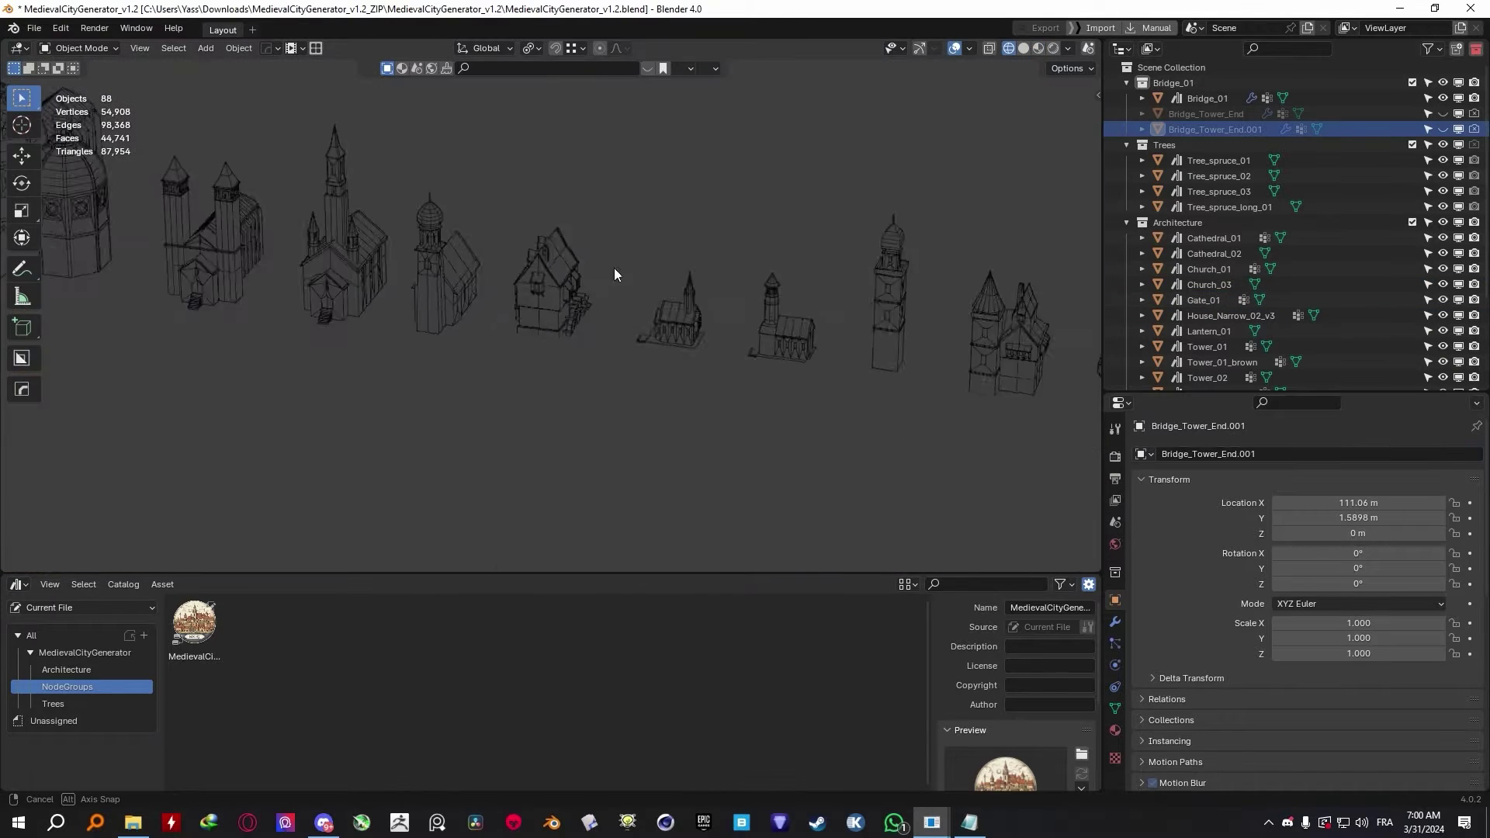
Examine the mesh topology of the building assets in wireframe from several angles.
scroll(613, 268, up, 4)
middle_drag(379, 286, 436, 264)
scroll(436, 264, up, 2)
scroll(425, 259, down, 8)
middle_drag(364, 208, 295, 327)
scroll(613, 238, up, 6)
shift+middle_drag(902, 152, 716, 298)
scroll(715, 298, down, 3)
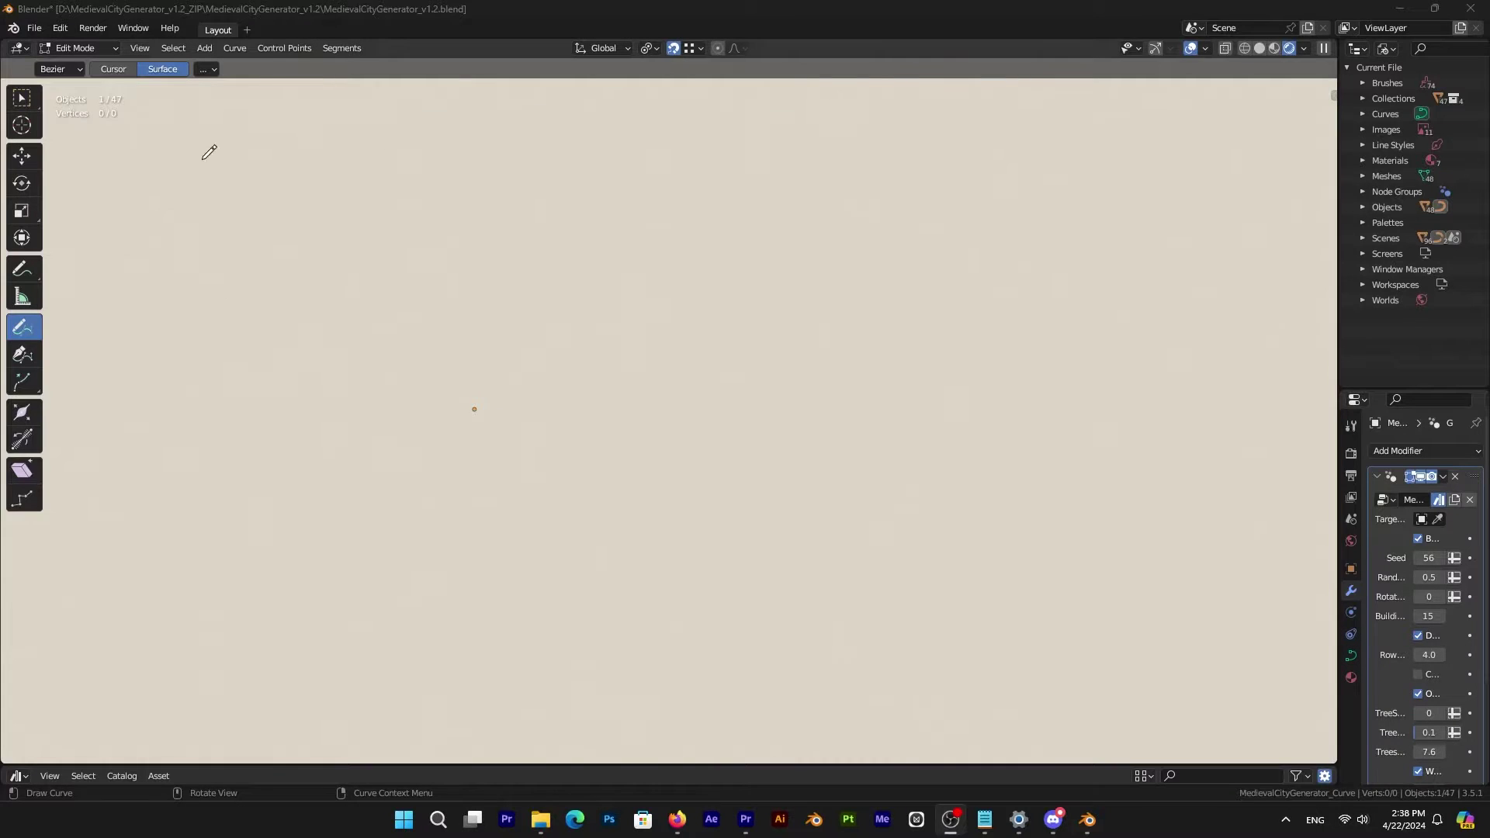
Draw four parallel horizontal street curves across the upper half of the empty ground.
drag(207, 150, 134, 157)
drag(208, 208, 1227, 200)
drag(225, 277, 1196, 267)
drag(198, 336, 1219, 332)
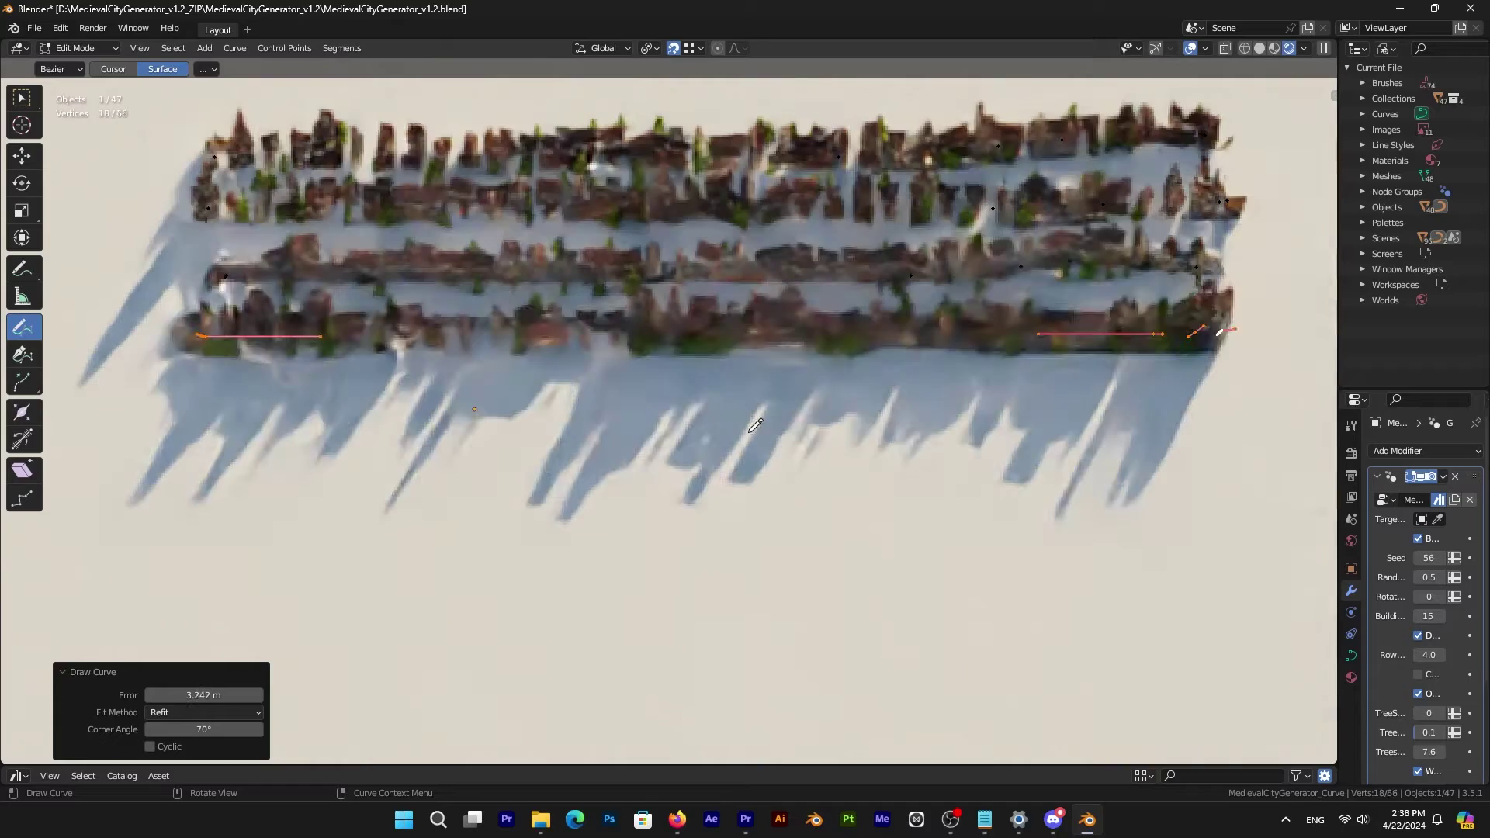
Draw two more long streets and four short cross streets on the lower half of the ground, and inspect the city up close.
mouse_move(207, 442)
mouse_down()
mouse_move(419, 602)
mouse_move(405, 458)
mouse_move(671, 466)
mouse_move(668, 446)
mouse_up()
mouse_move(753, 448)
mouse_down()
mouse_move(759, 599)
mouse_move(925, 433)
mouse_move(1223, 625)
mouse_up()
drag(293, 455, 291, 560)
drag(563, 458, 559, 550)
drag(842, 464, 841, 543)
drag(1124, 487, 1118, 585)
middle_drag(1071, 566, 943, 434)
mouse_move(954, 458)
shift+middle_down()
mouse_move(794, 526)
mouse_move(784, 550)
shift+middle_up()
scroll(697, 487, up, 7)
scroll(834, 477, down, 2)
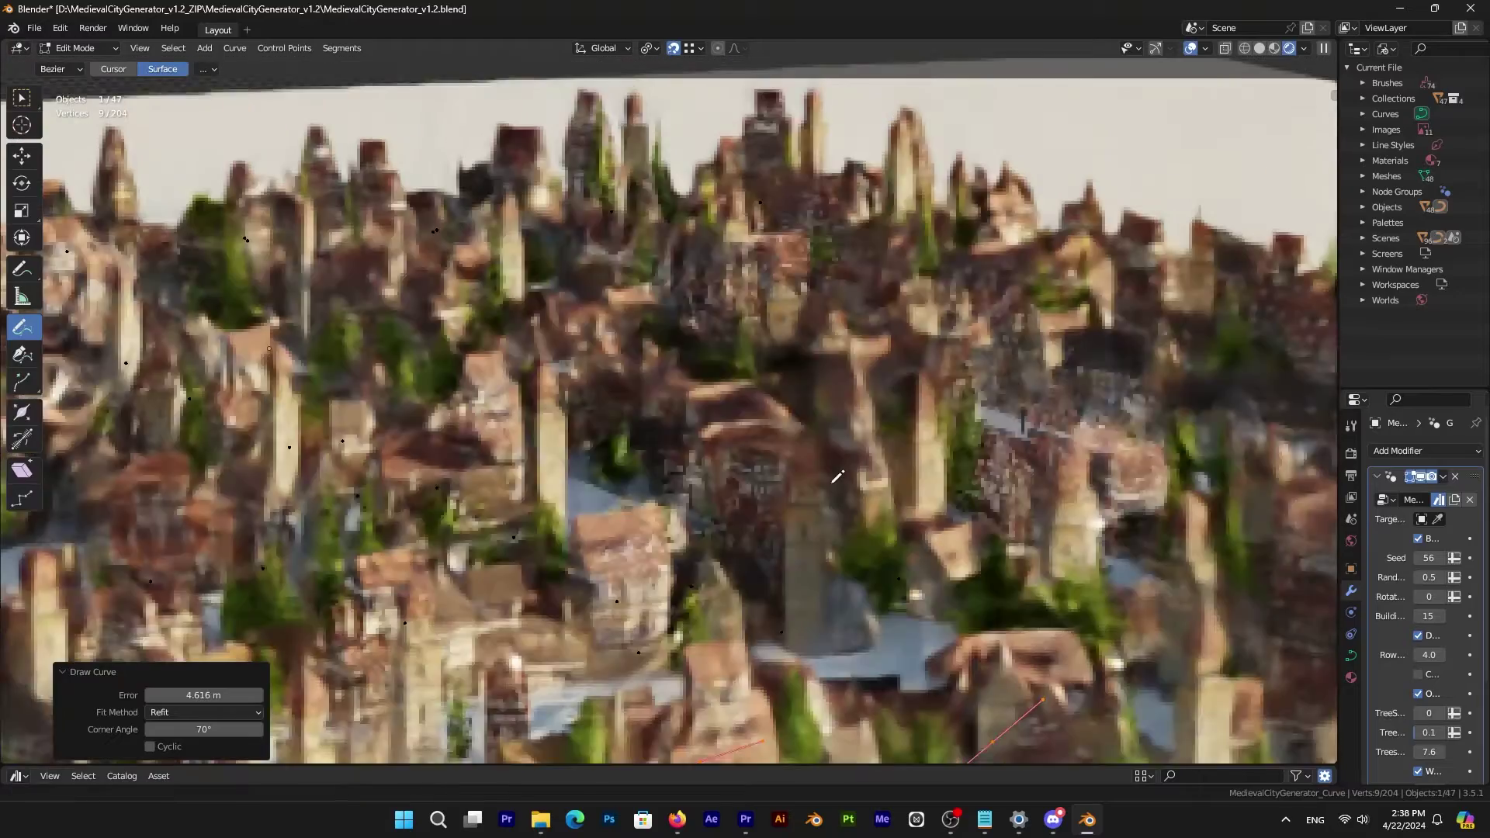
scroll(837, 476, down, 2)
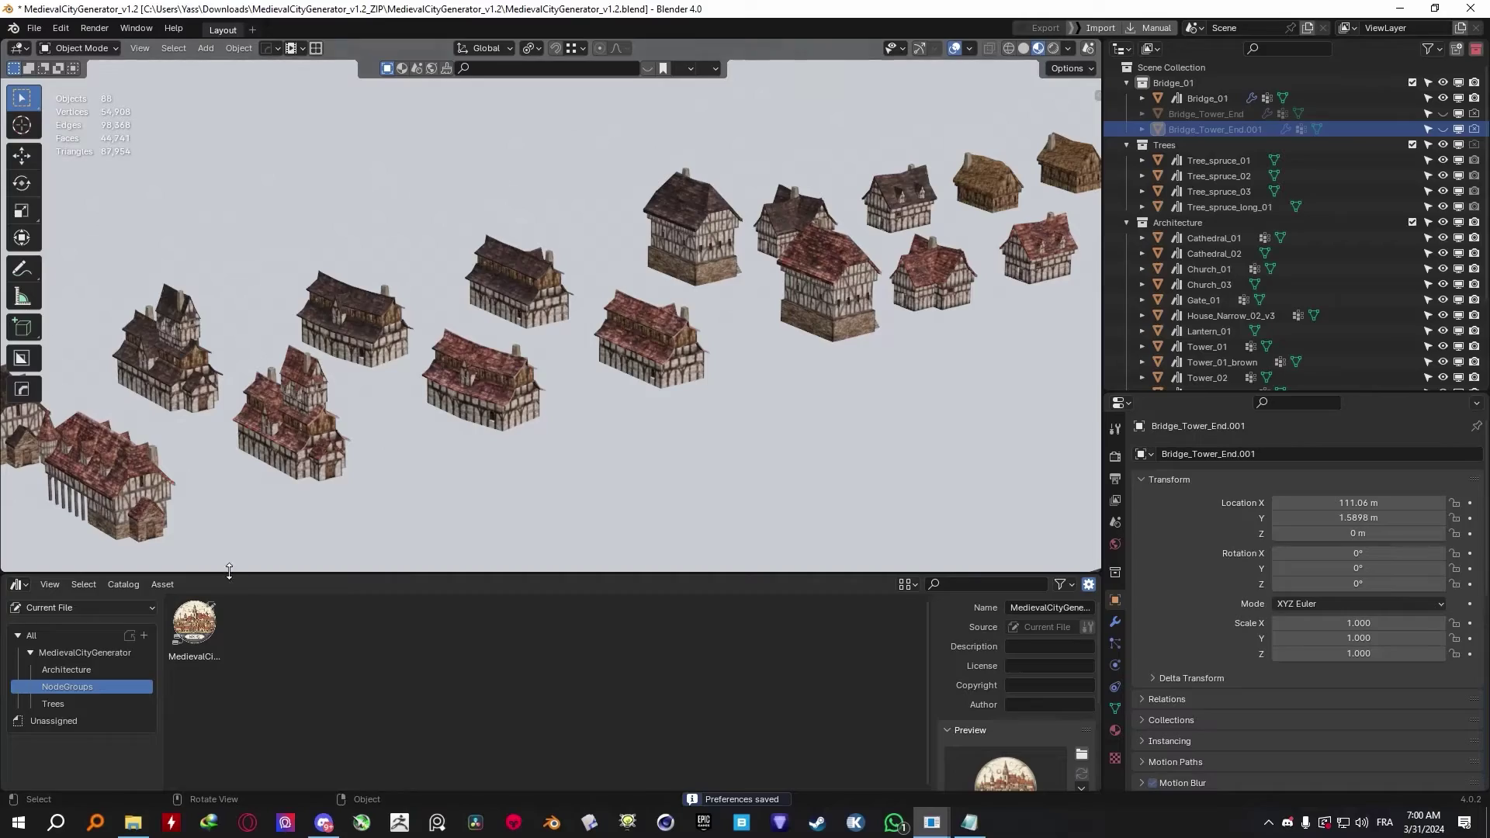
Enlarge the asset browser, switch it to the MedievalCityGenerator_v1.2 library and show all of its assets.
drag(229, 573, 225, 456)
click(51, 491)
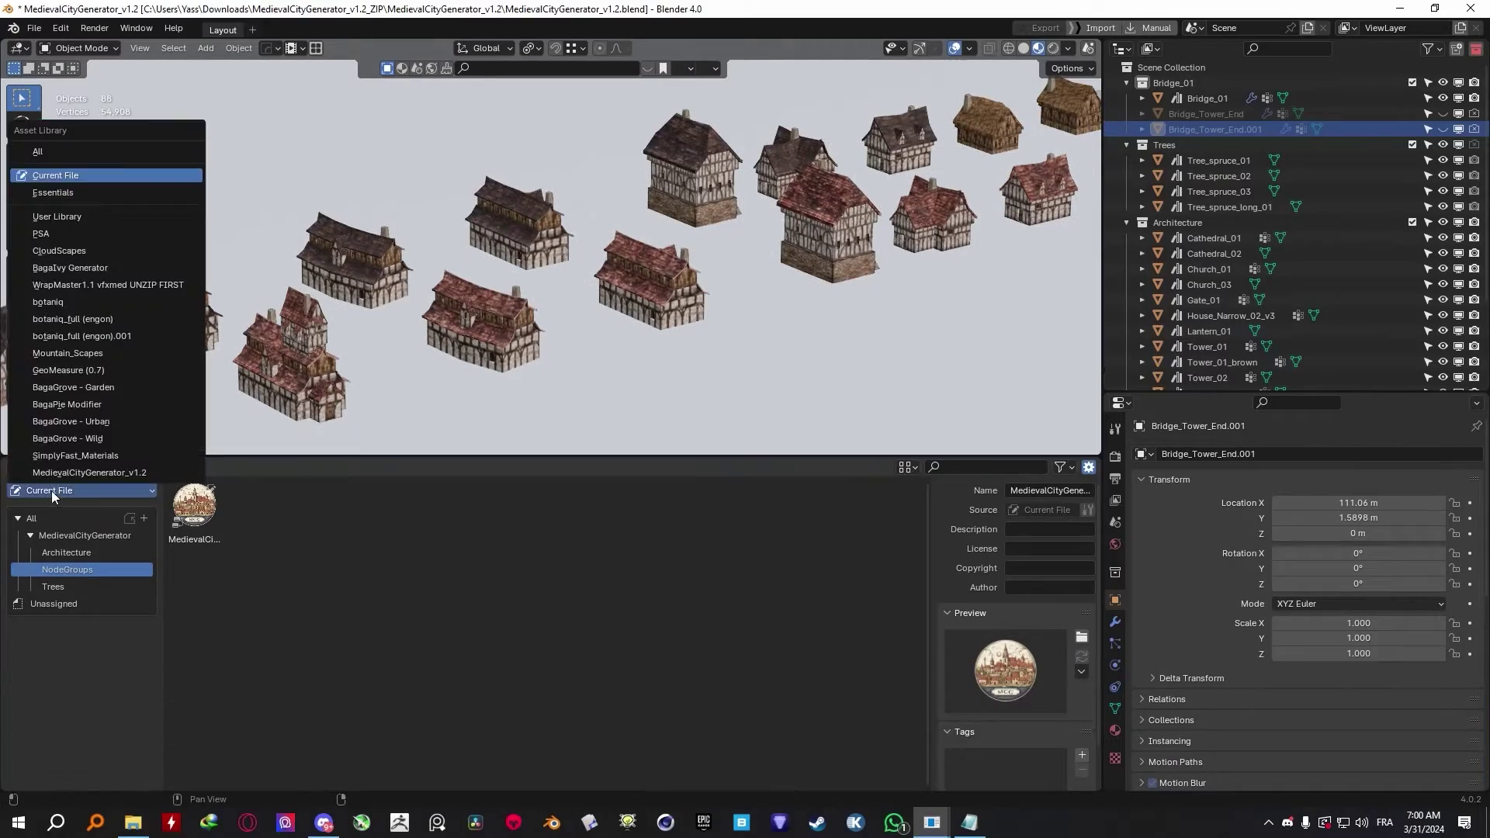
click(78, 473)
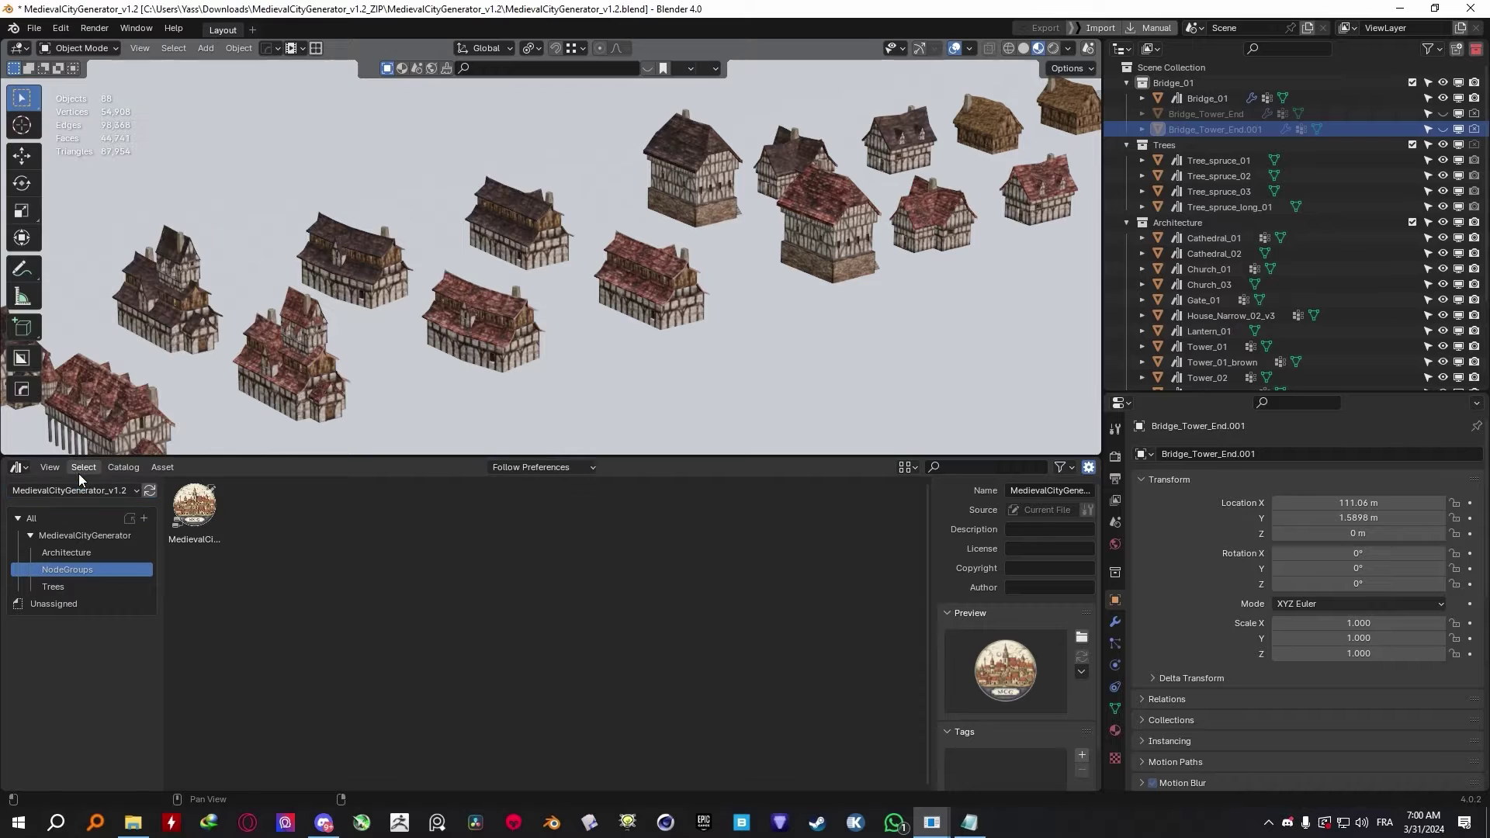
click(35, 522)
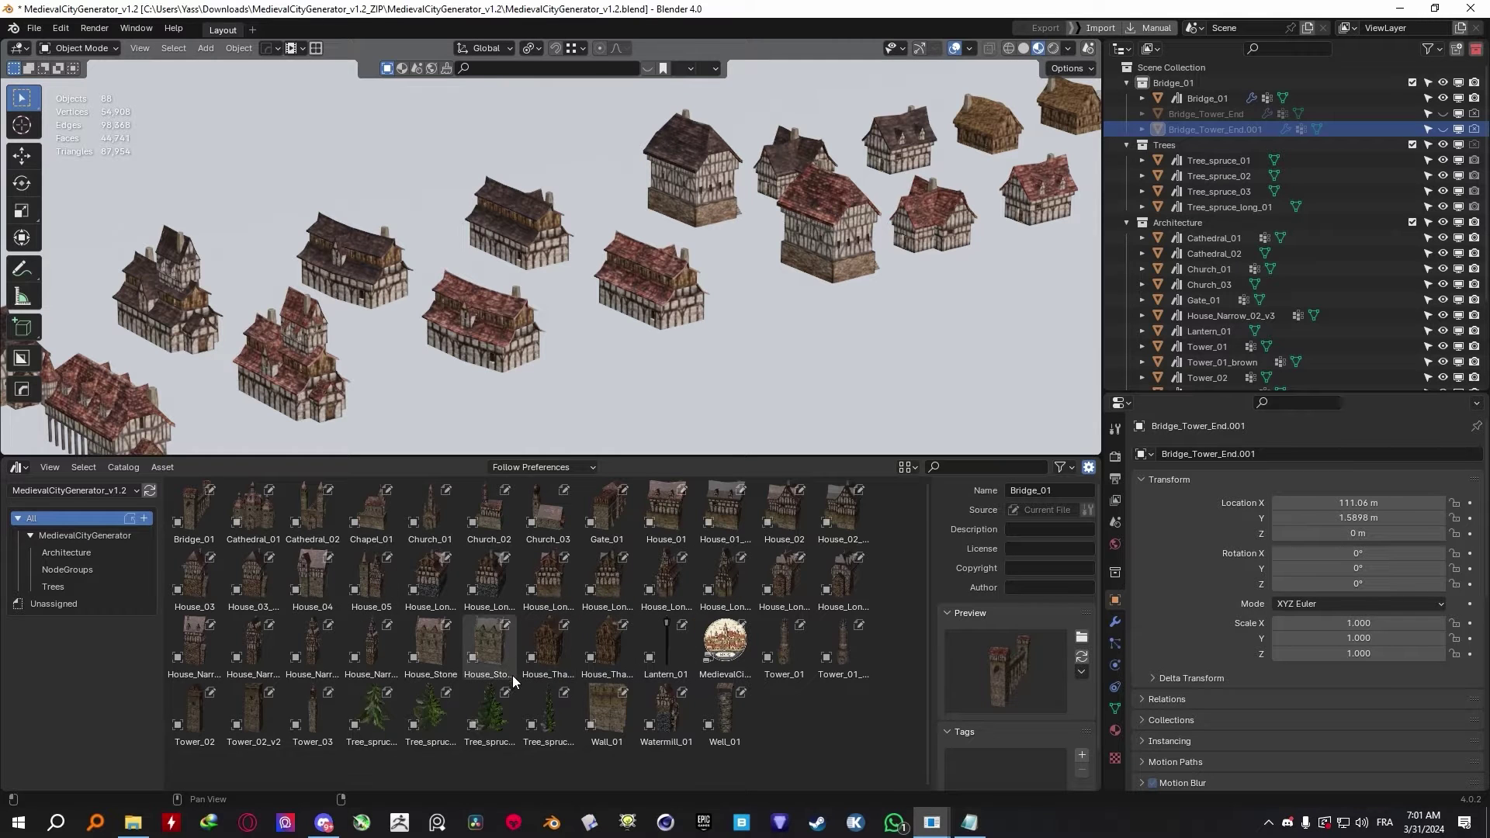
scroll(481, 174, down, 10)
scroll(655, 225, up, 6)
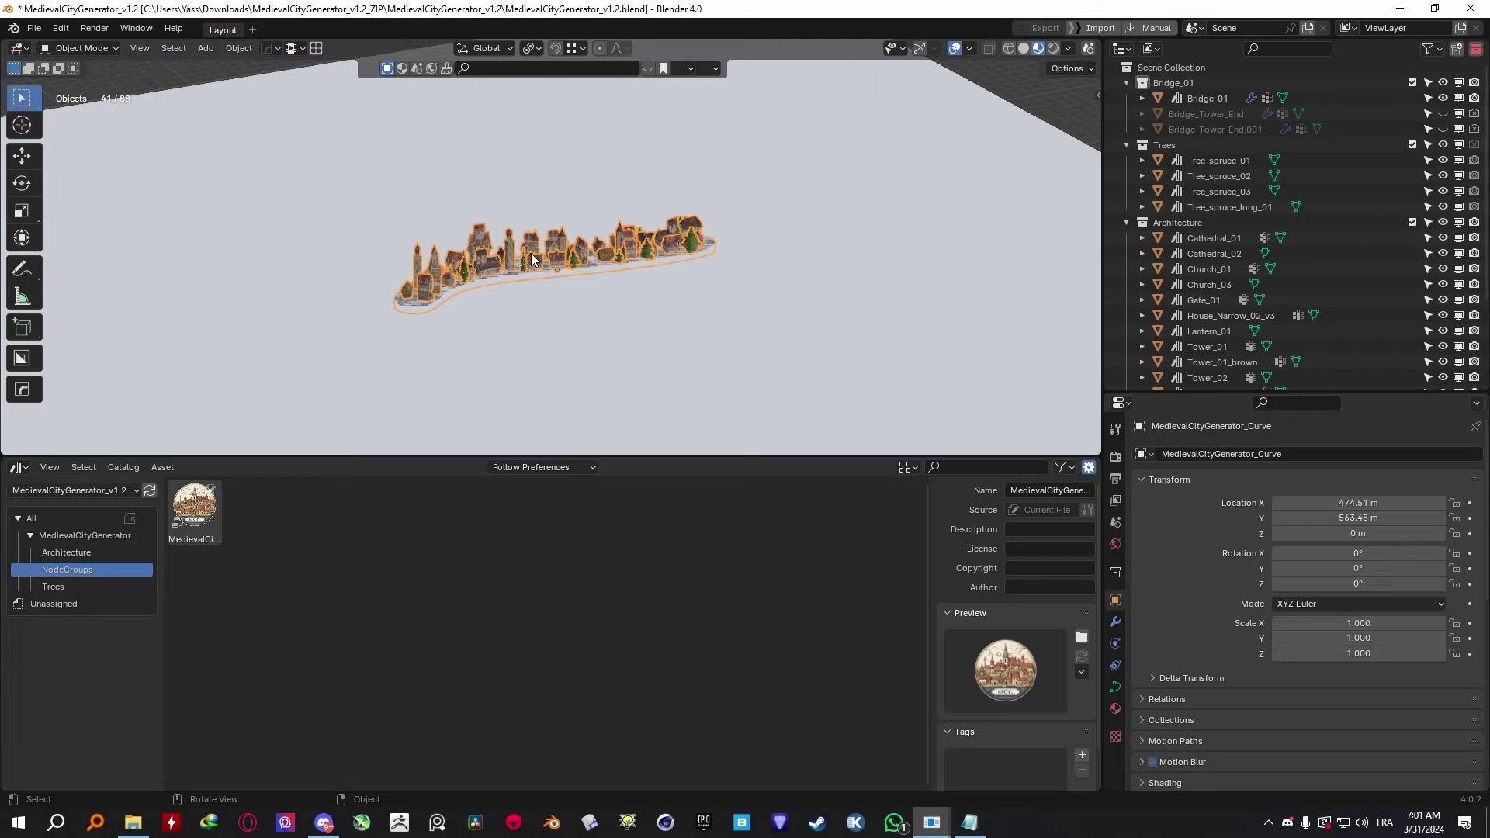
Copy the MedievalCityGenerator_Curve object and paste it into the empty scene in the other open Blender window.
key(ctrl+c)
click(531, 253)
scroll(1265, 225, down, 4)
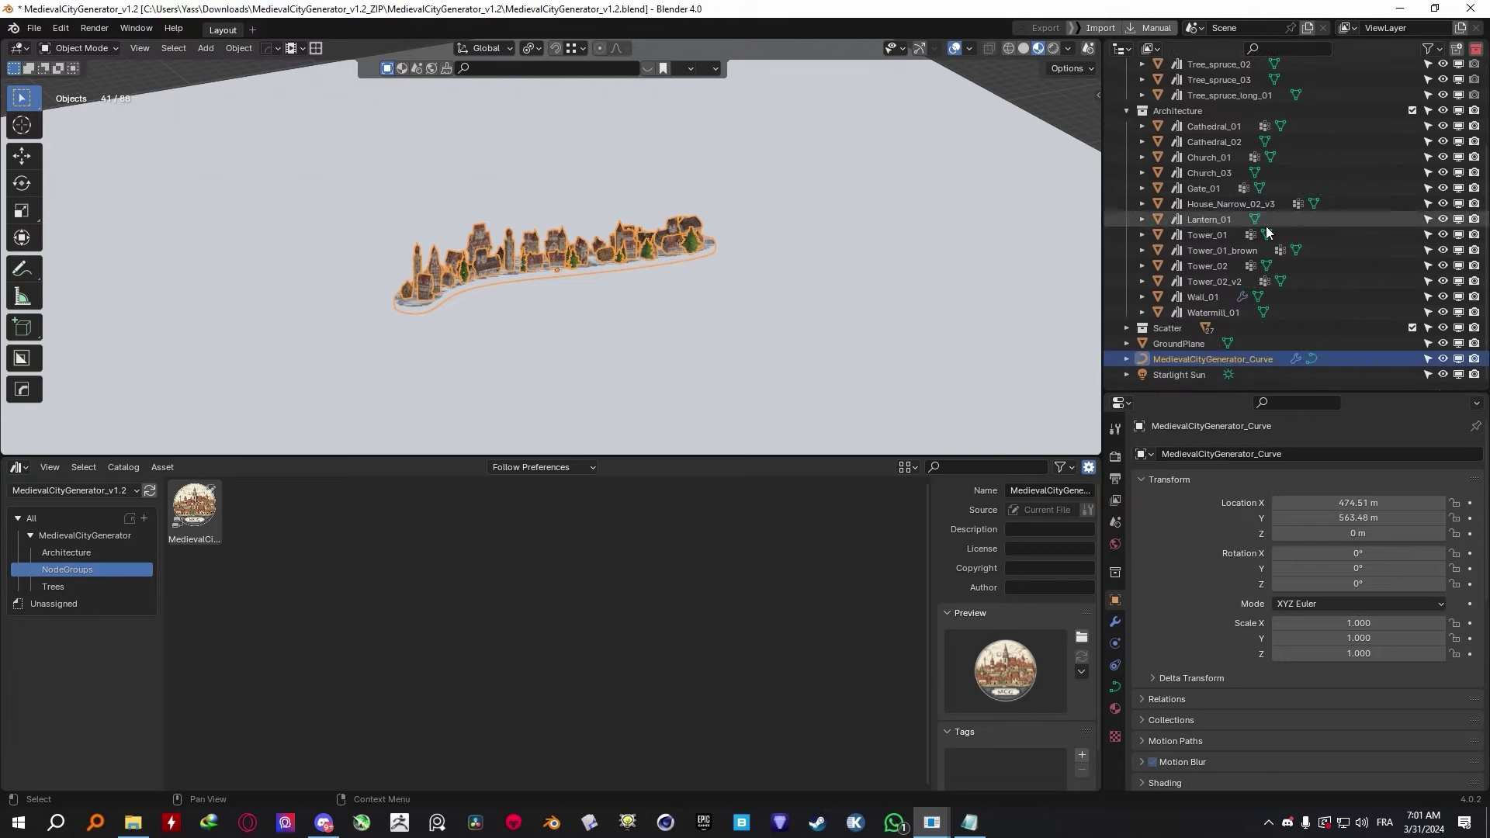
key(ctrl+c)
click(584, 278)
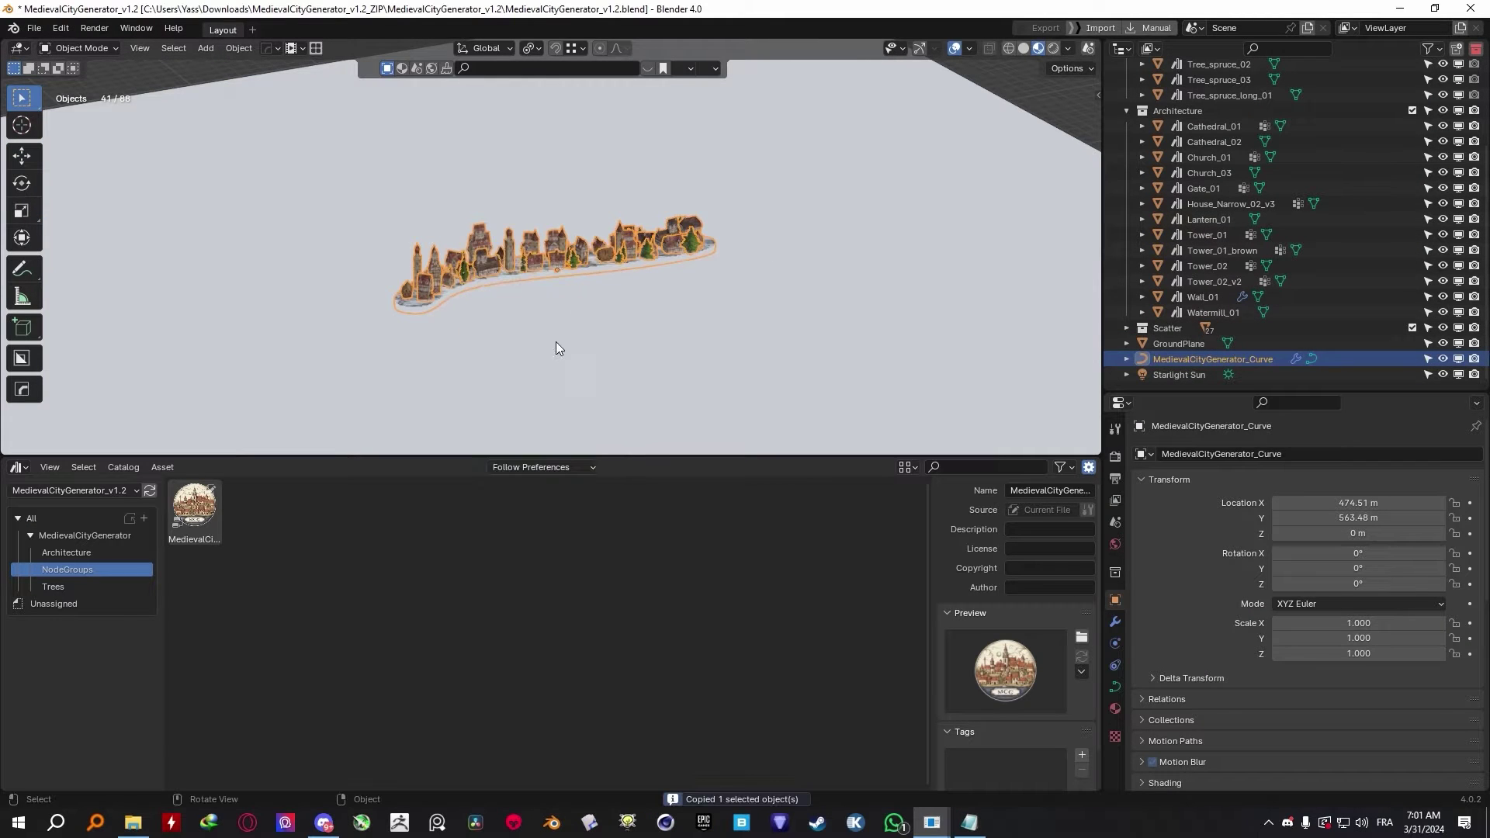
mouse_move(930, 825)
click(920, 752)
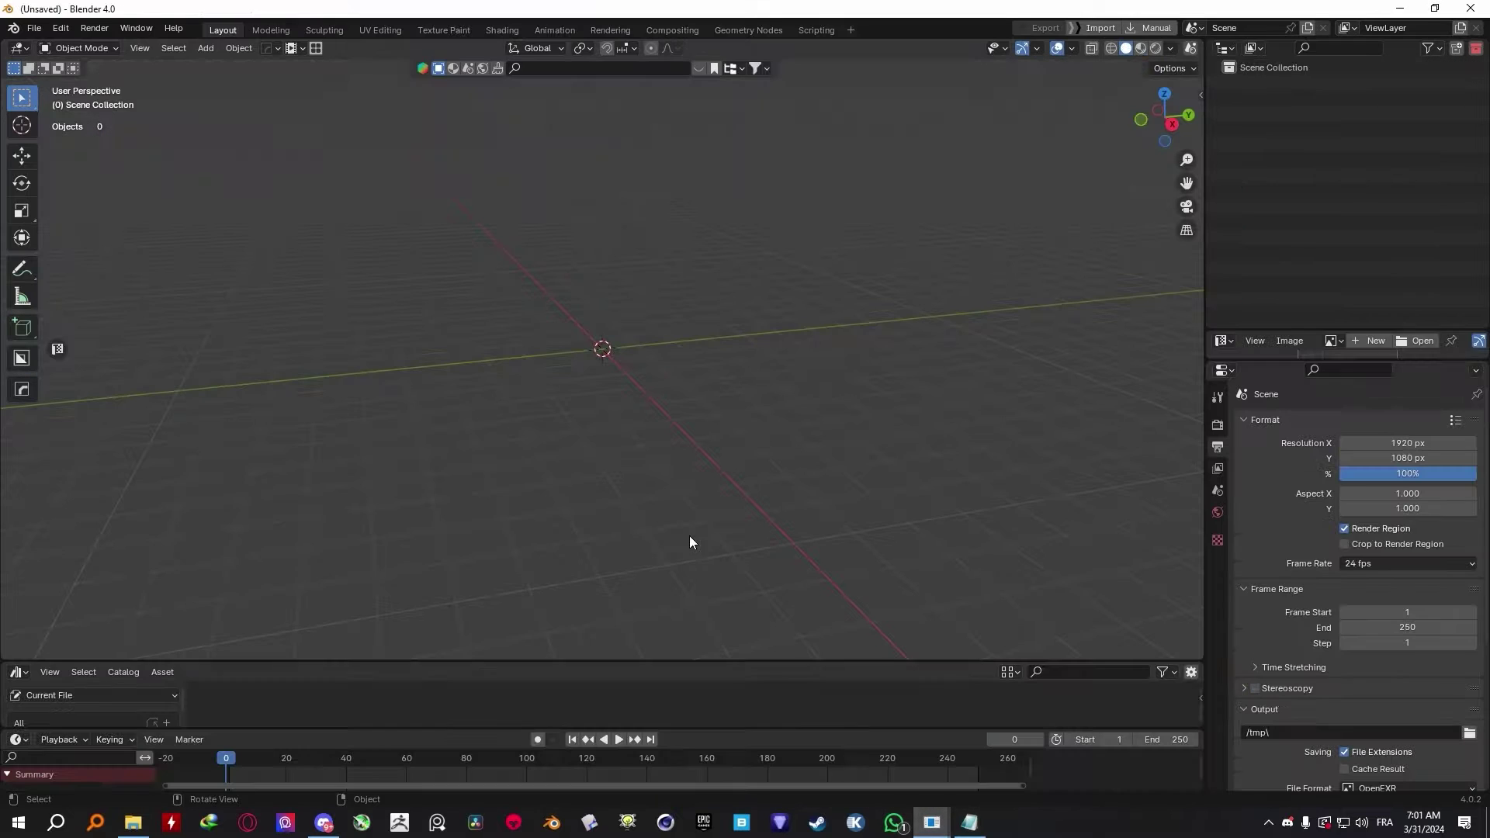
key(ctrl+v)
middle_drag(605, 318, 691, 341)
drag(735, 9, 388, 166)
Add a Bezier curve to the city file, isolate it in local view and scale it up to about 17.128.
key(shift+a)
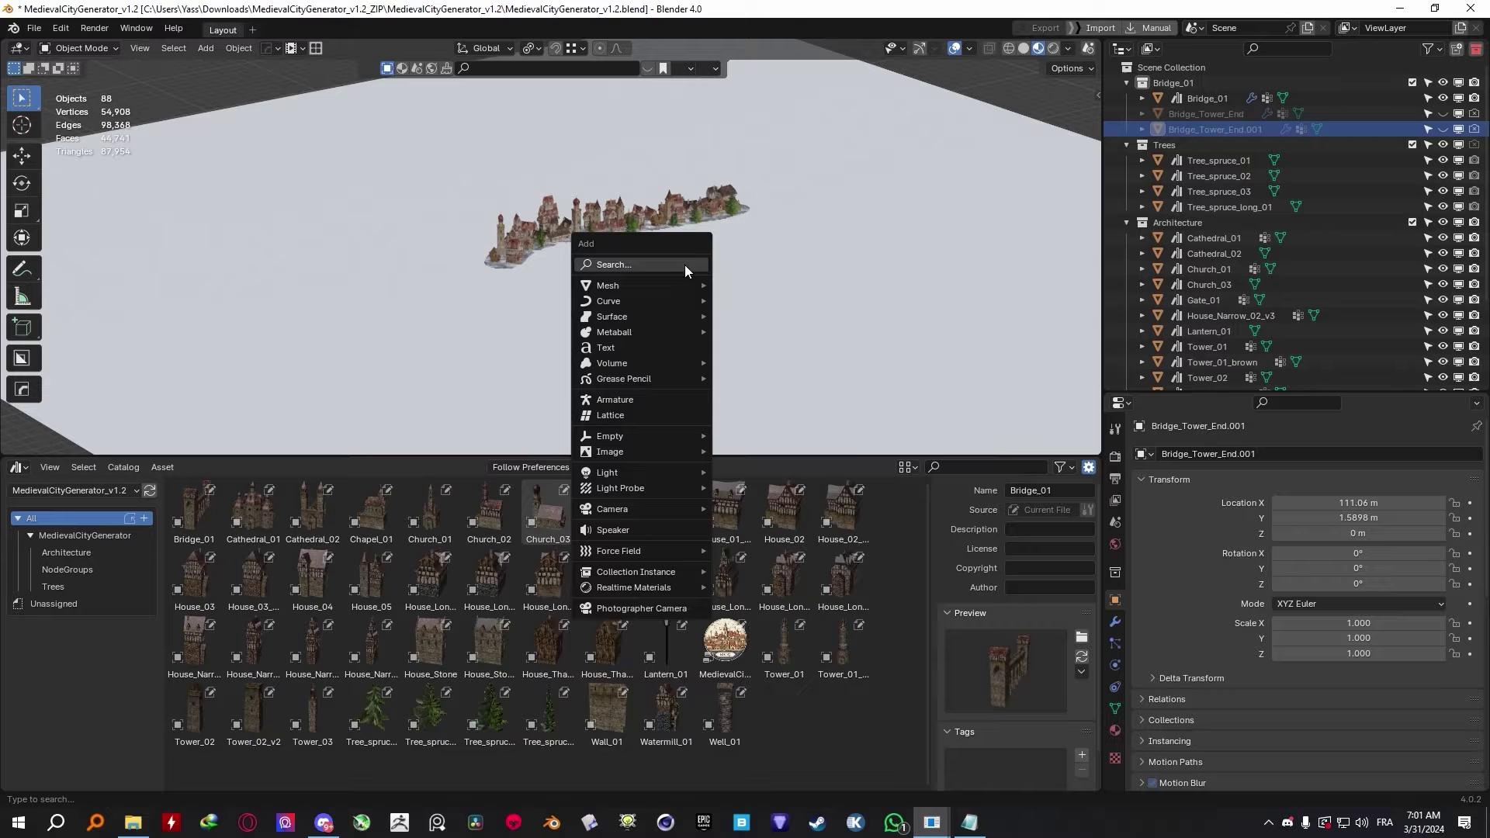
mouse_move(675, 299)
click(772, 300)
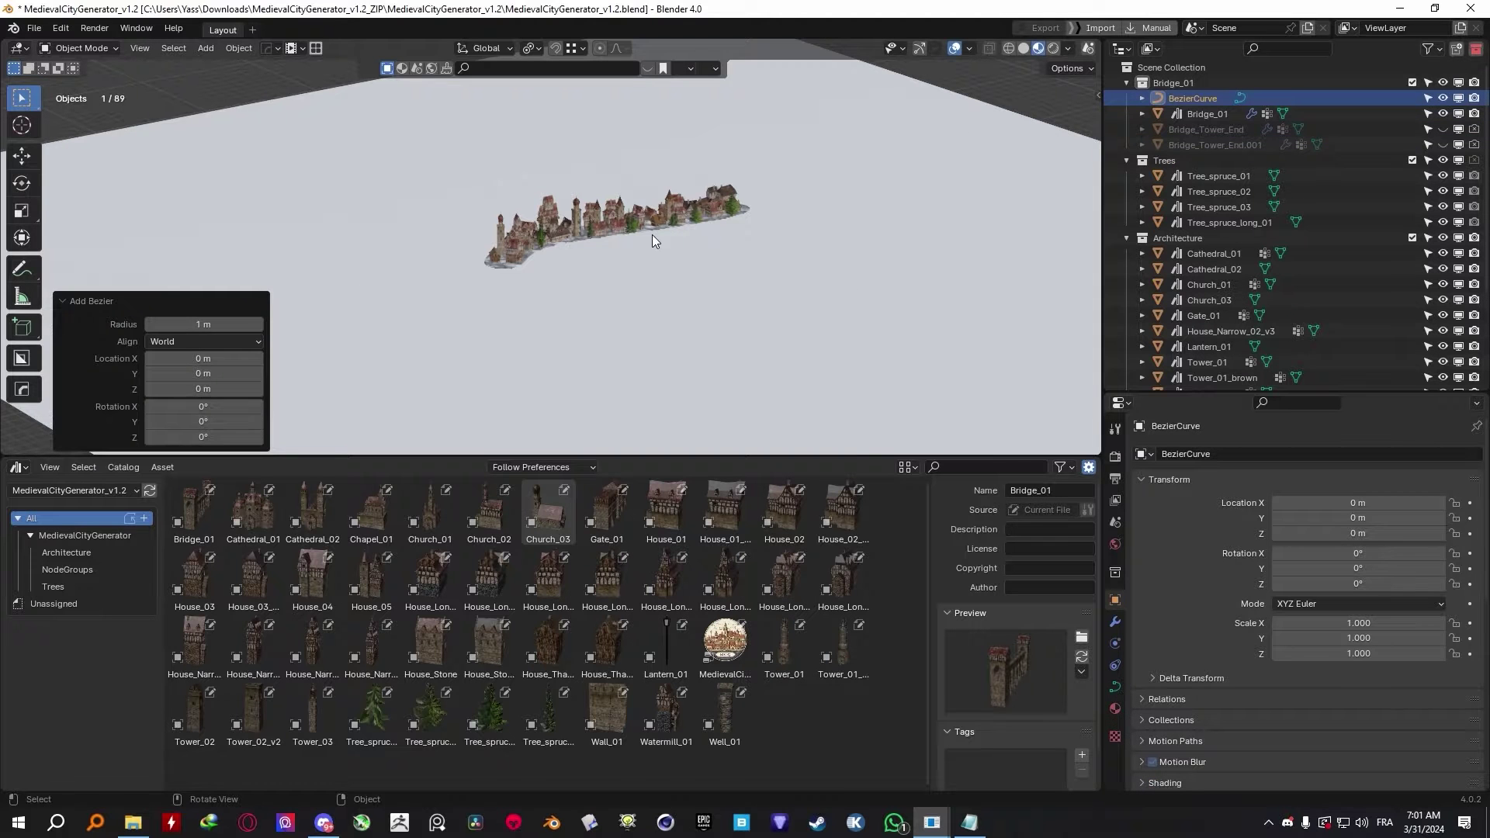
key(KP_Divide)
scroll(647, 219, down, 5)
middle_drag(648, 219, 568, 296)
scroll(574, 282, down, 5)
key(s)
click(2, 251)
Reshape the Bezier curve by rotating its end point about Z and moving it, and apply the object's scale.
key(Tab)
click(734, 199)
key(r)
key(z)
click(715, 306)
key(g)
click(703, 340)
key(Tab)
key(ctrl+a)
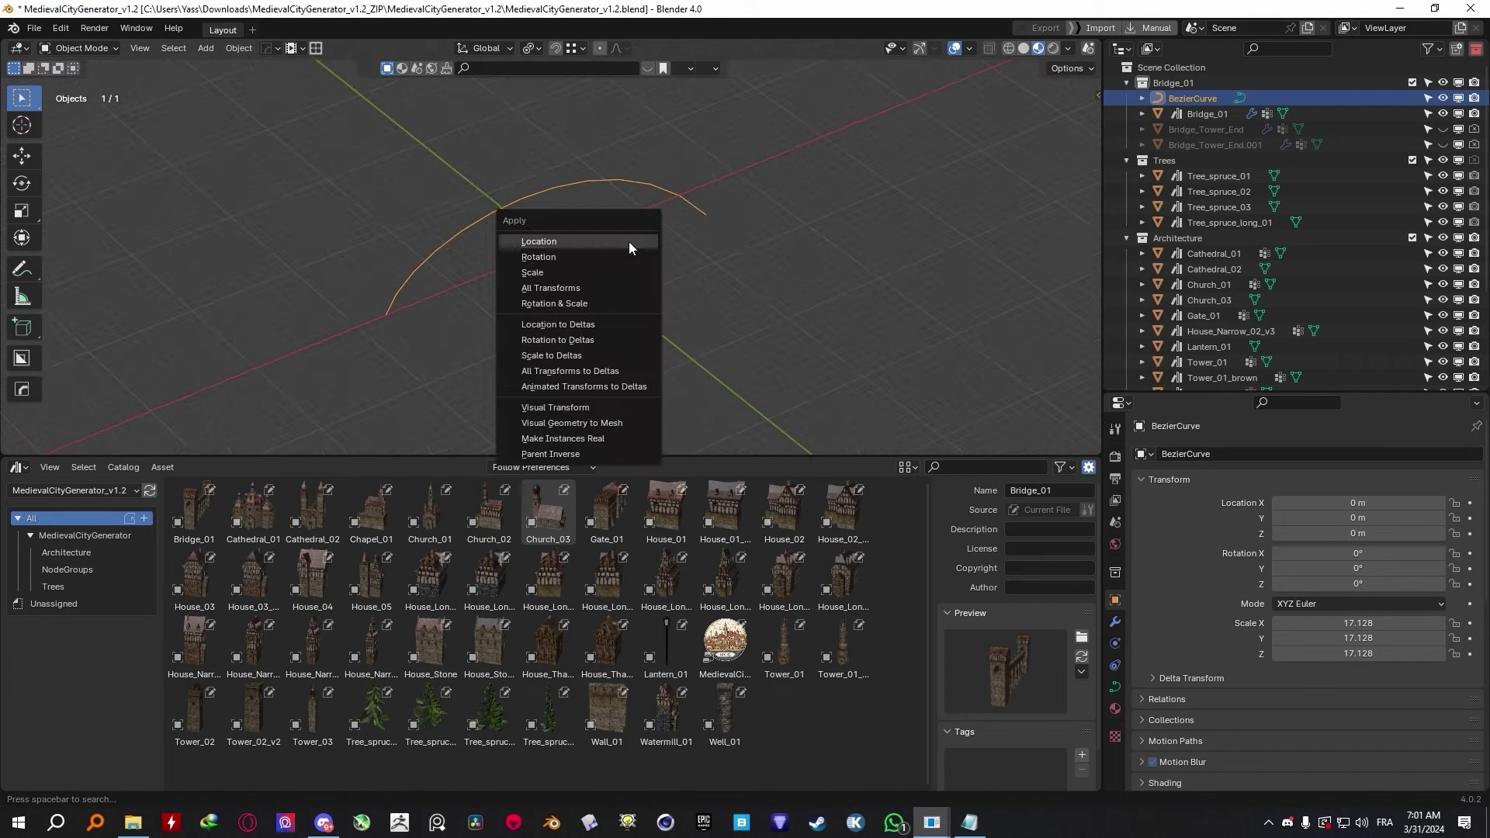
click(553, 277)
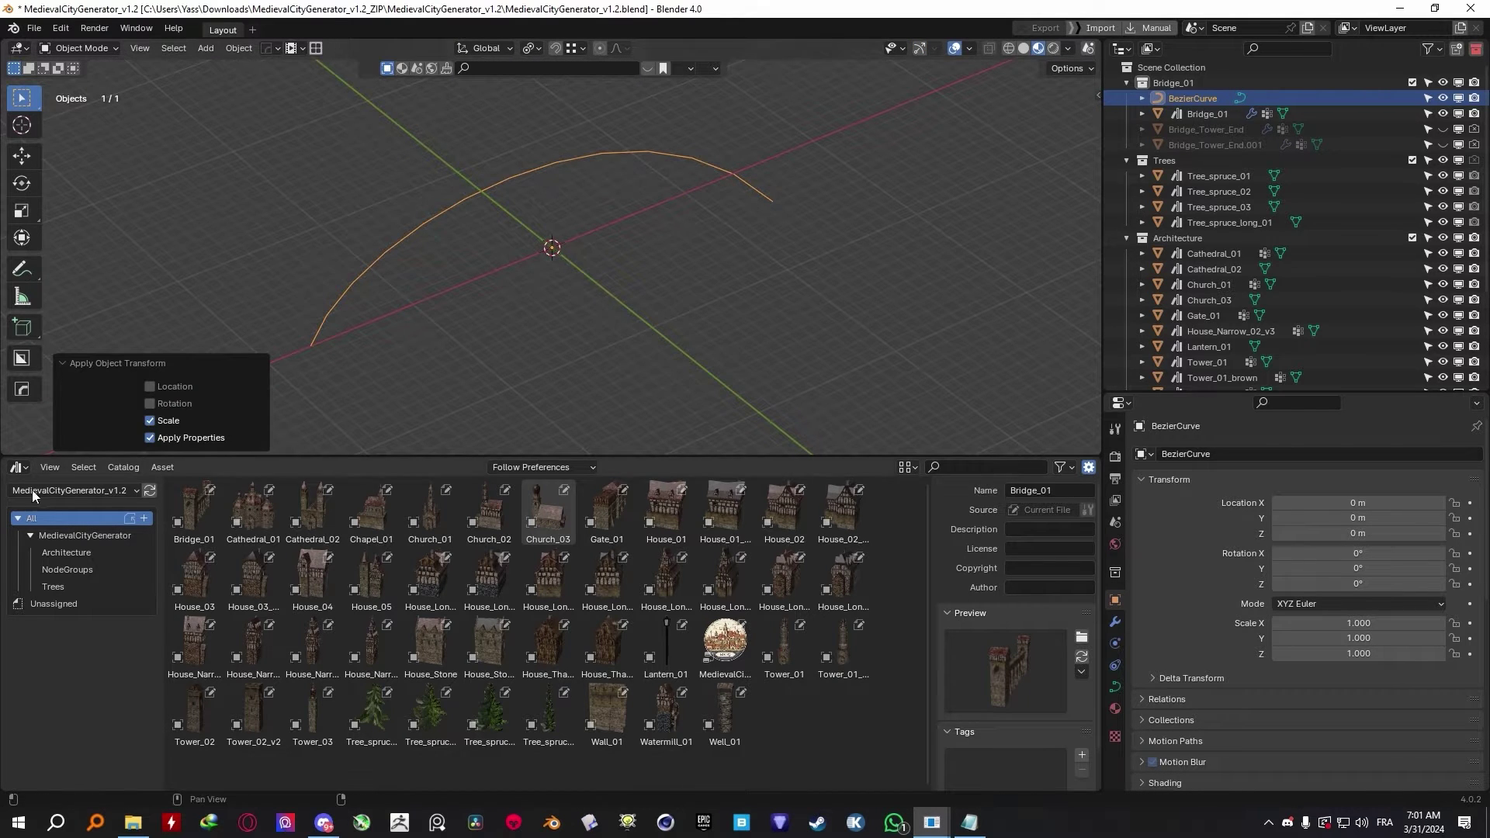
Assign the MedievalCityGenerator node group from the NodeGroups catalog to the Bezier curve.
click(56, 572)
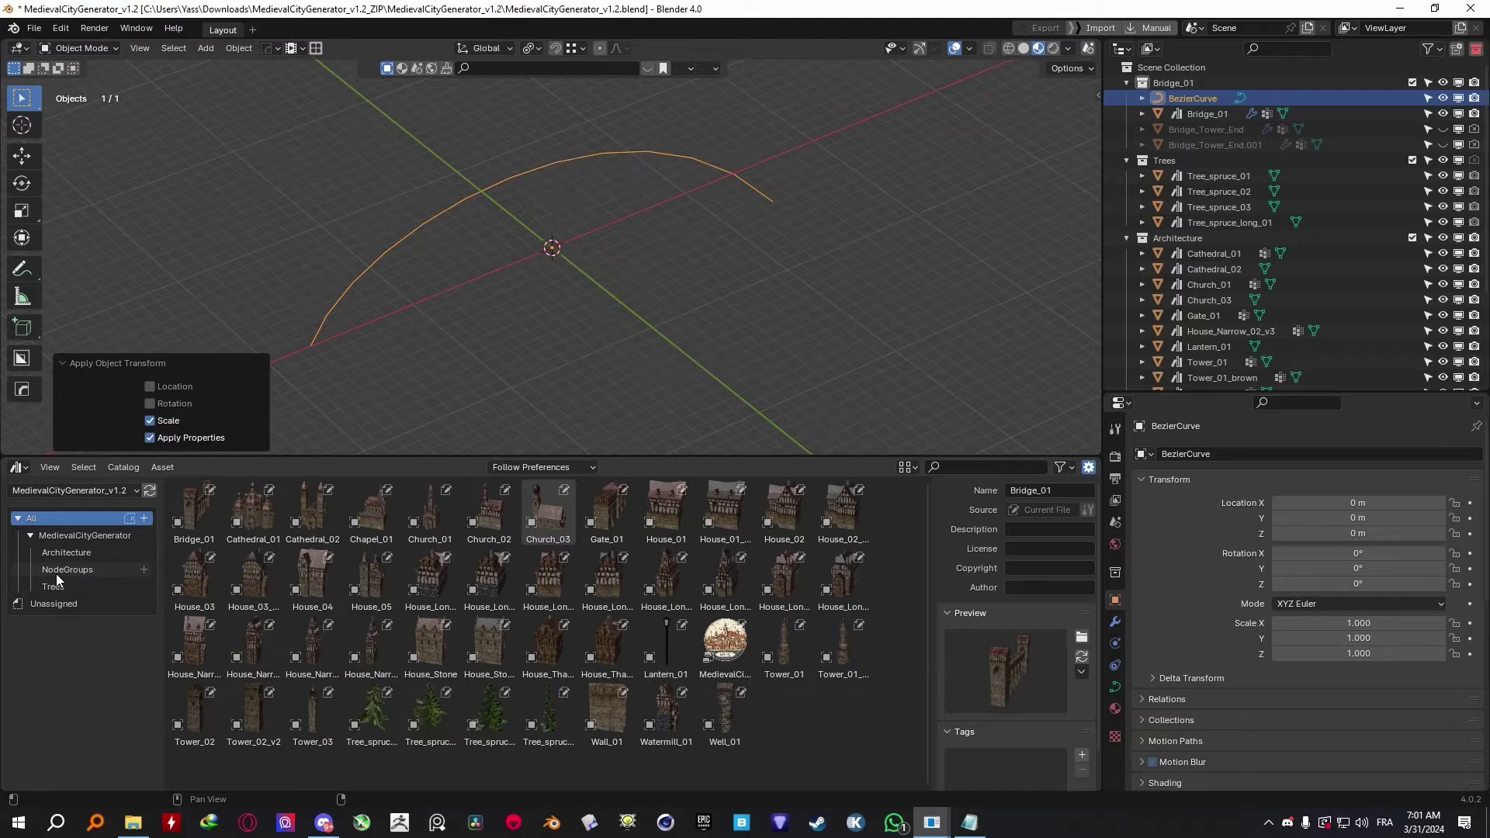
click(101, 371)
drag(419, 226, 417, 225)
scroll(624, 278, down, 4)
scroll(624, 278, up, 2)
Enlarge the city curve further and apply its scale.
key(ctrl+a)
click(627, 272)
scroll(627, 271, down, 1)
scroll(629, 264, down, 8)
key(s)
click(994, 279)
scroll(869, 260, down, 2)
key(ctrl+a)
click(809, 250)
In Edit Mode, draw a winding S-shaped street curve and a further freehand street beside it.
scroll(771, 247, down, 5)
mouse_move(771, 247)
middle_down()
mouse_move(418, 190)
mouse_move(729, 177)
mouse_move(439, 193)
mouse_move(729, 196)
mouse_move(832, 332)
mouse_move(758, 386)
mouse_move(512, 426)
middle_up()
key(Tab)
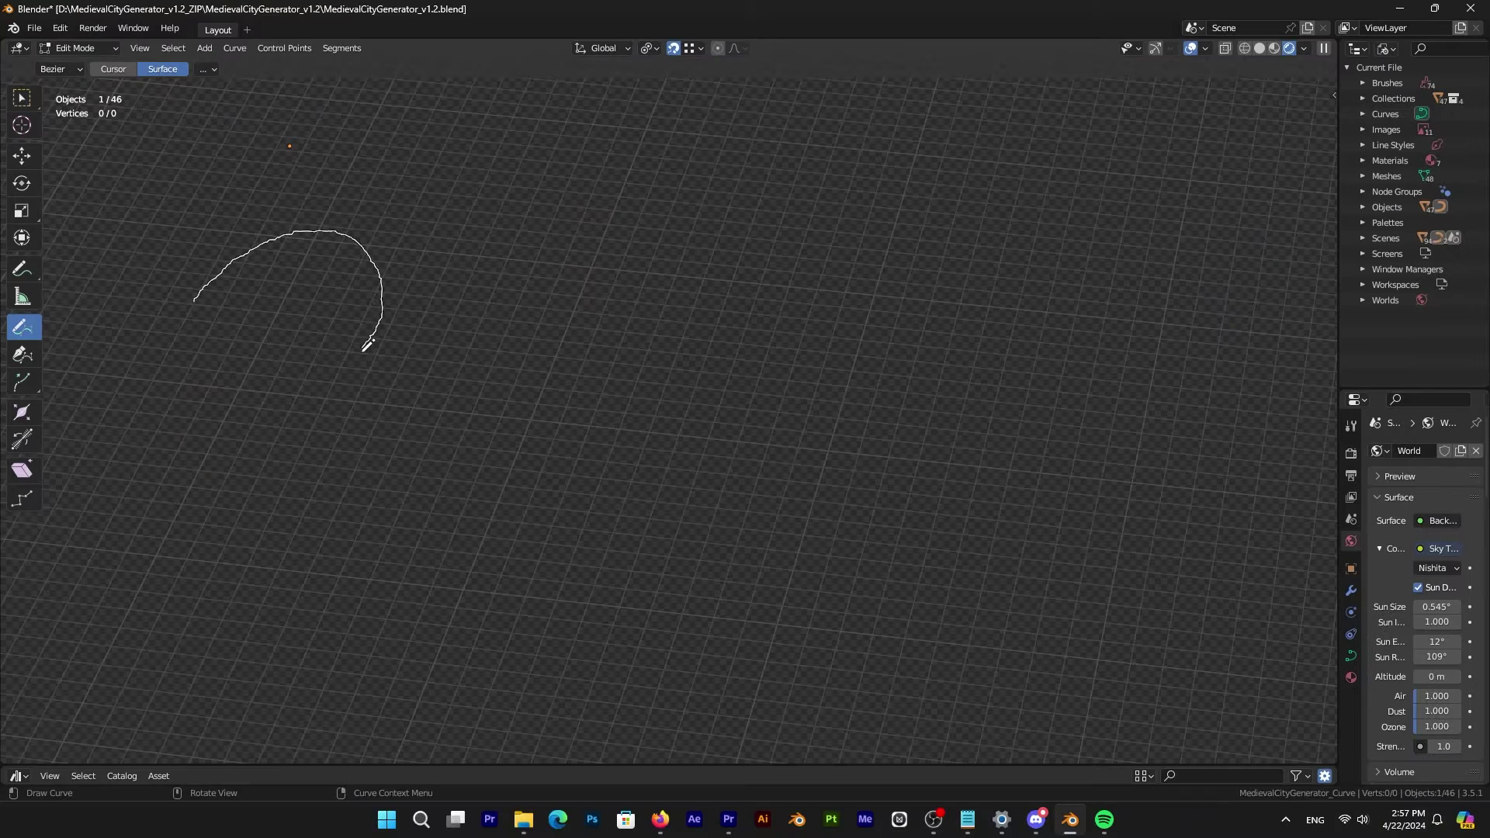
drag(901, 568, 904, 565)
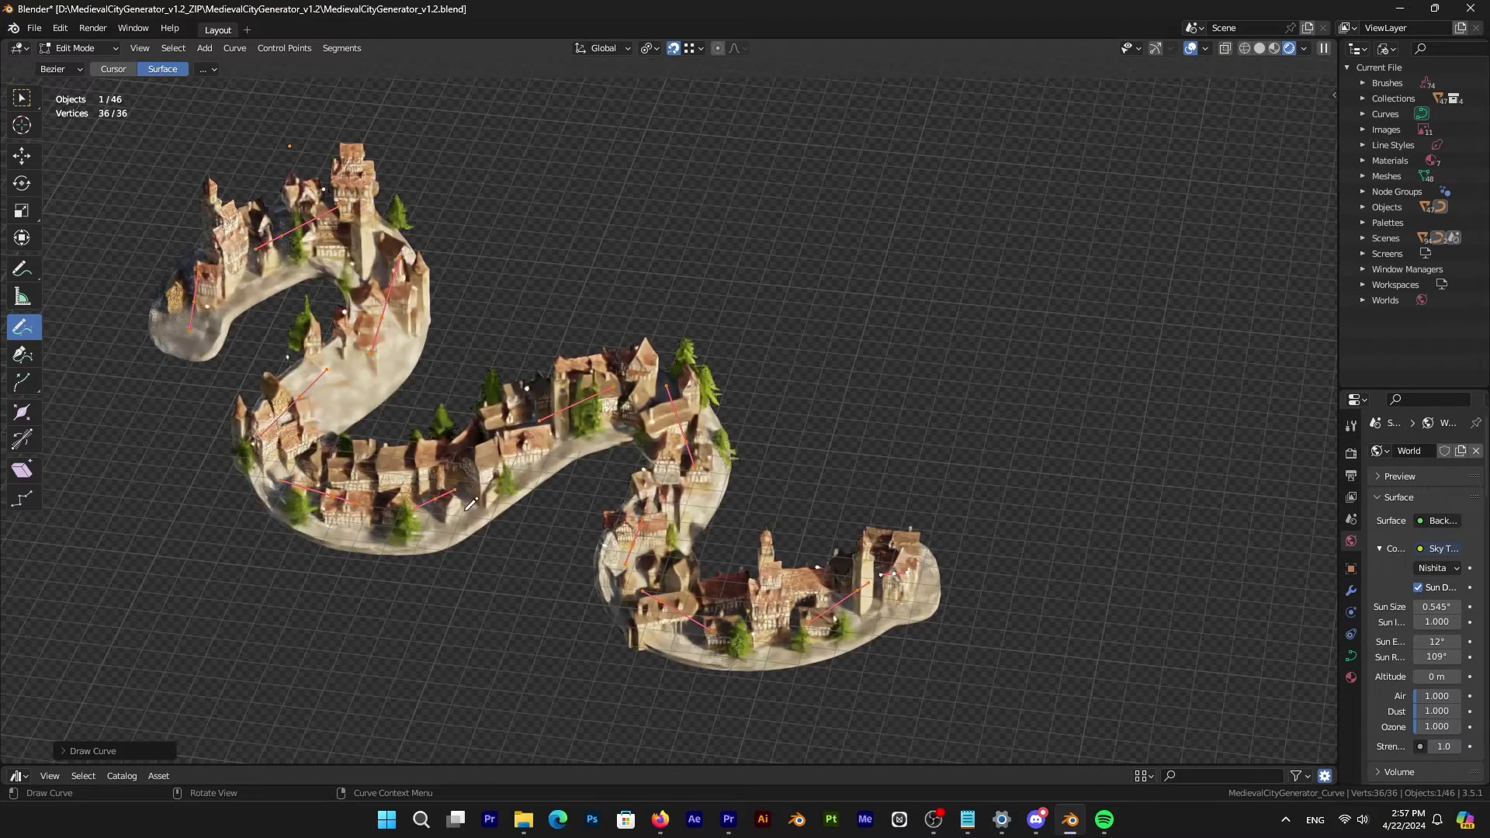
drag(1084, 398, 1085, 397)
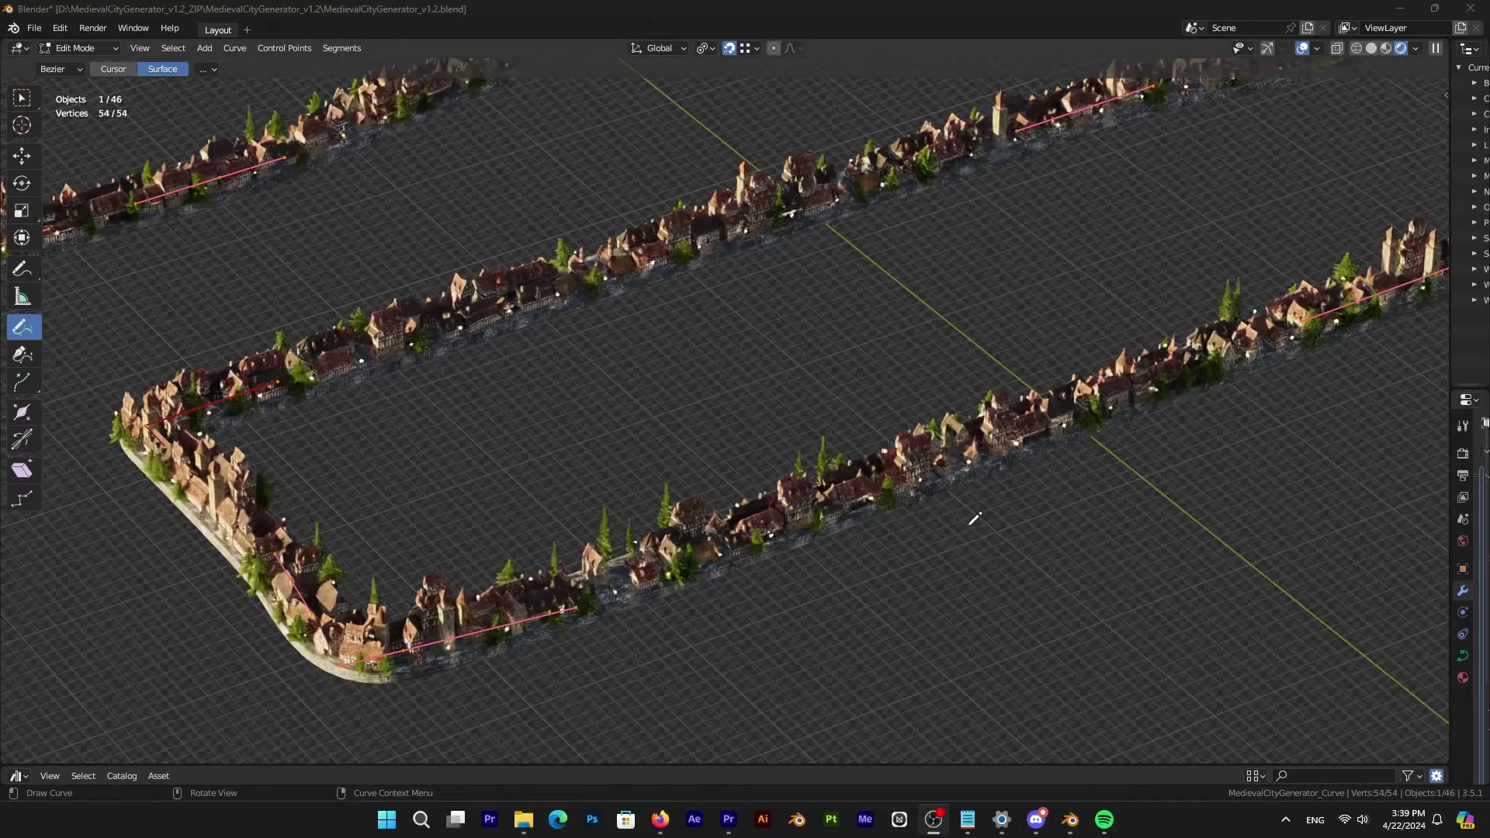
Widen the modifier settings area and change the city generator's building Seed.
mouse_move(976, 519)
middle_down()
mouse_move(877, 513)
mouse_move(887, 486)
mouse_move(1034, 509)
mouse_move(1030, 492)
middle_up()
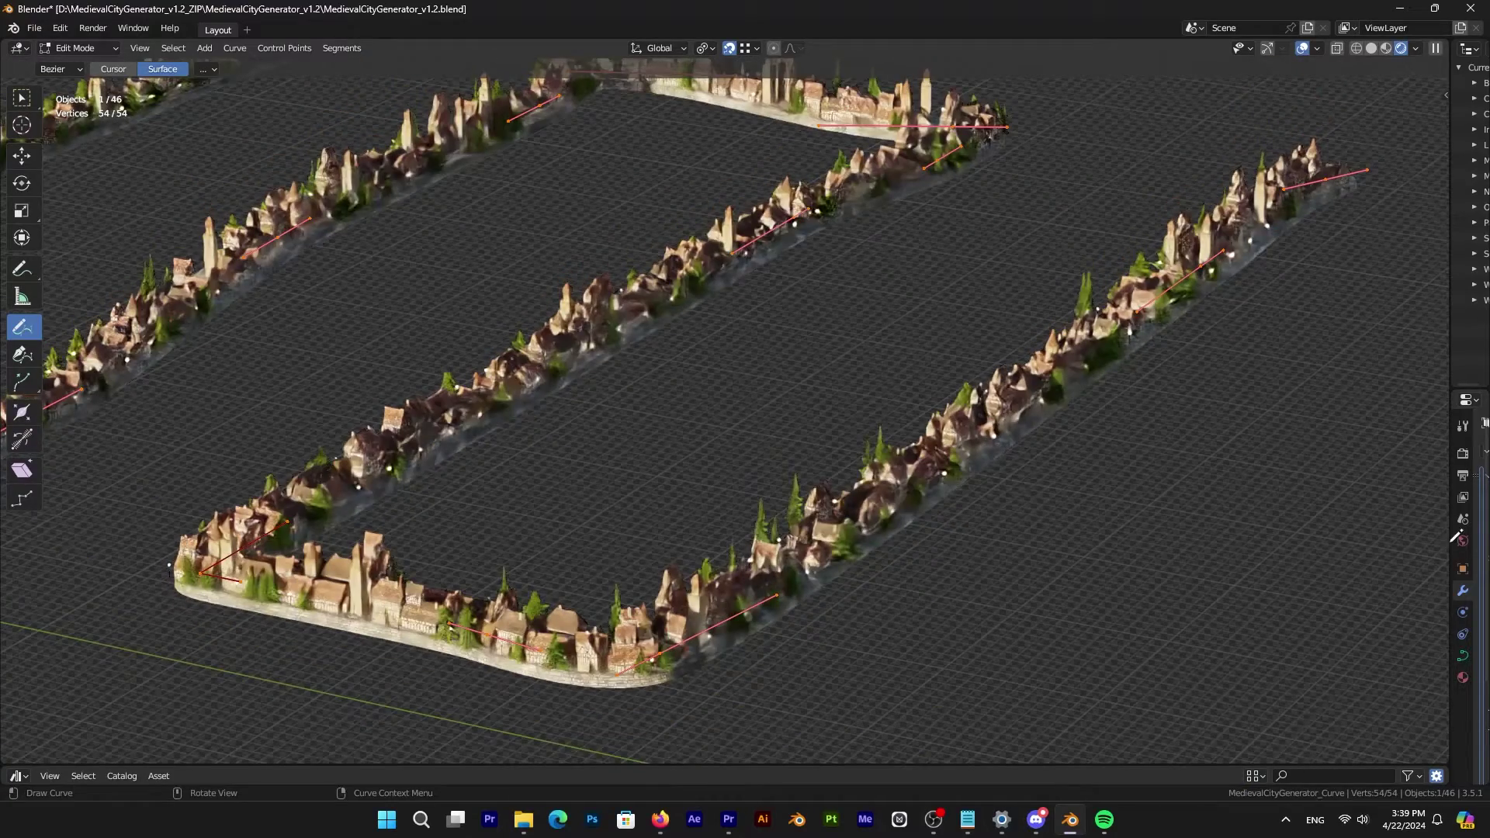
drag(1450, 543, 1186, 561)
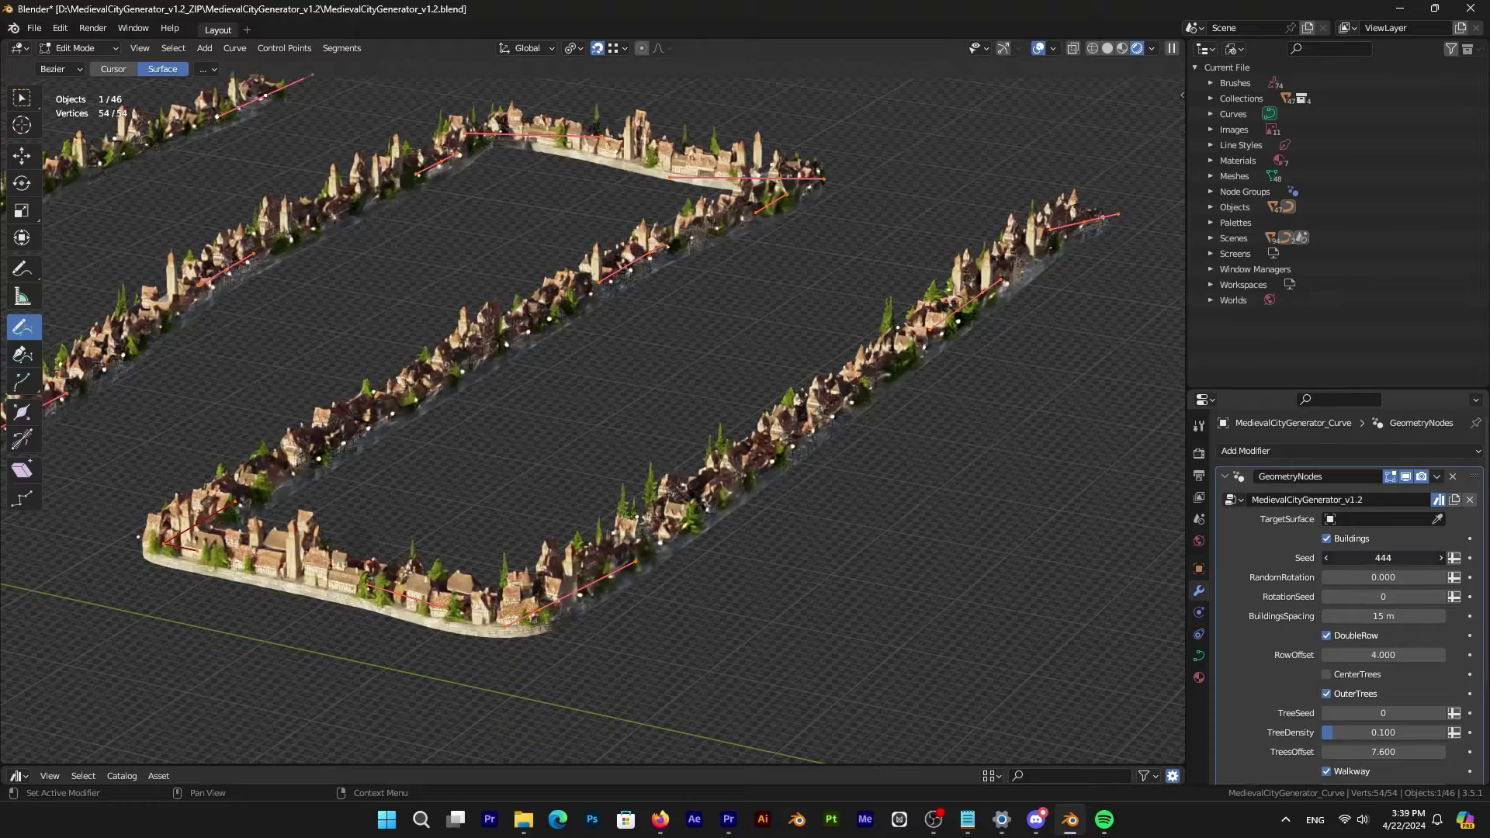
drag(1383, 557, 1321, 557)
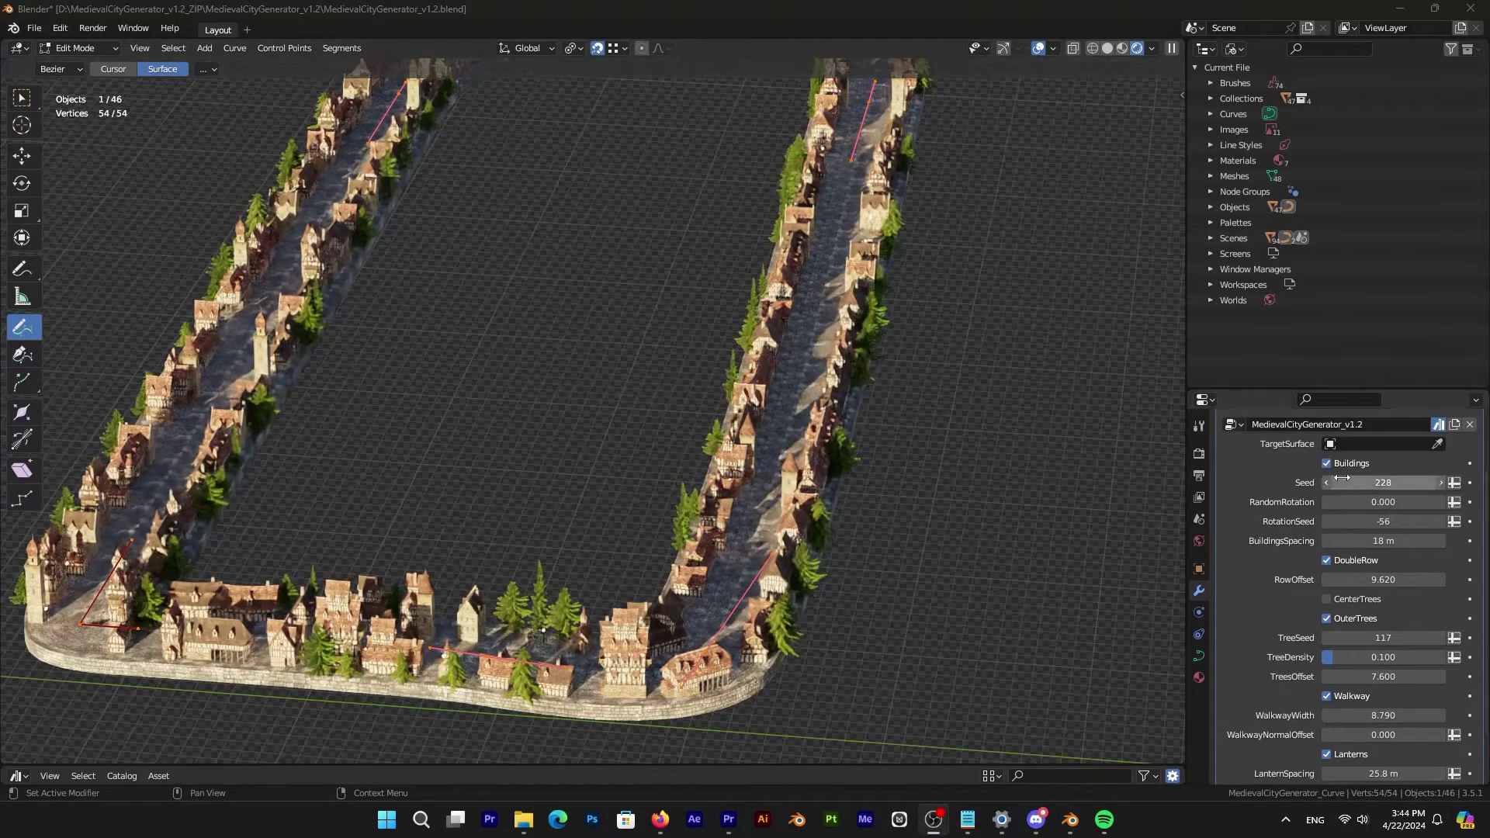
Disable Buildings in the city generator and toggle DoubleRow off and back on.
click(1325, 463)
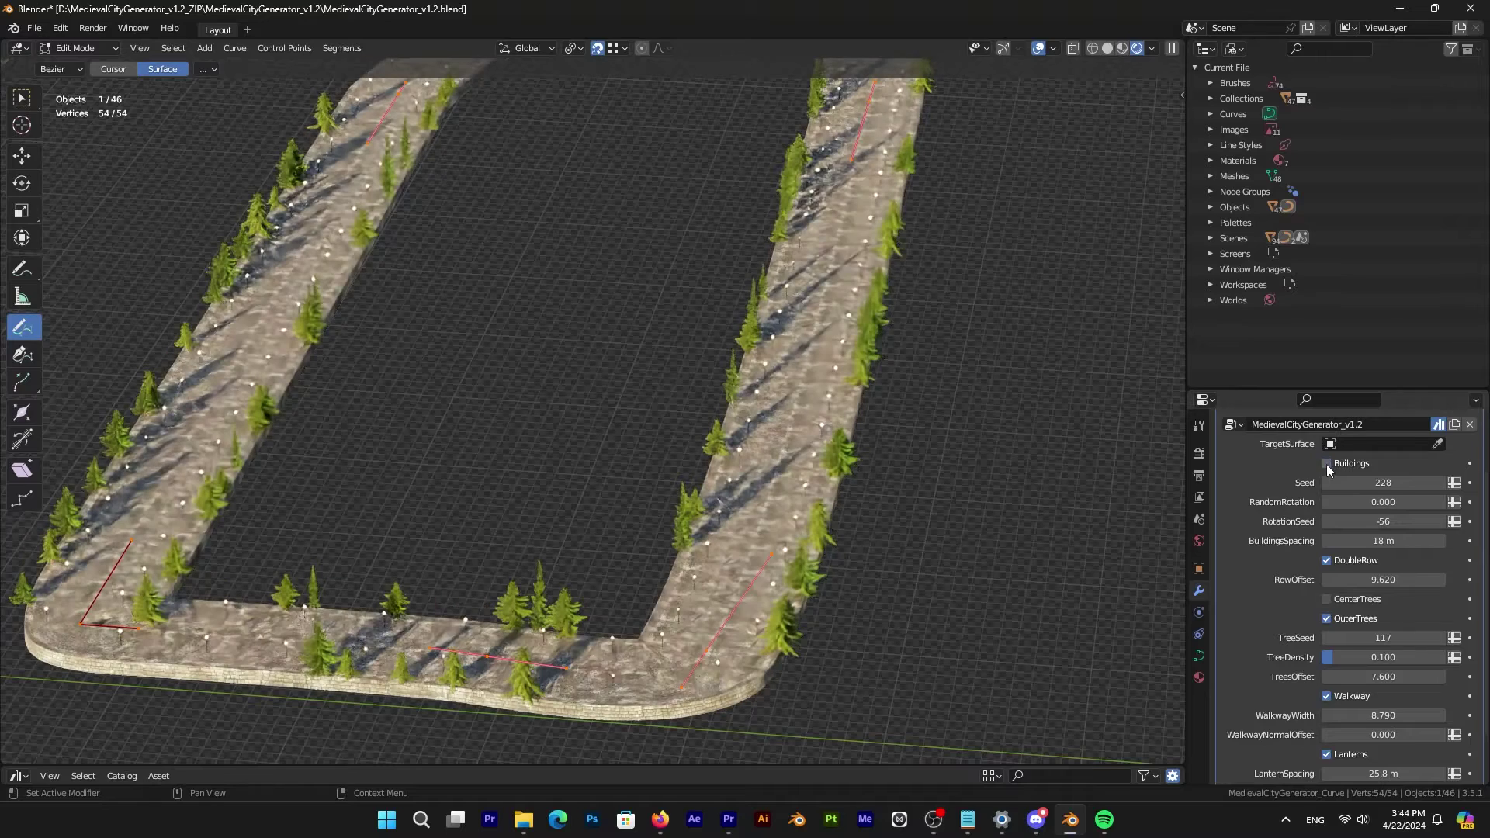
click(1328, 561)
click(1327, 561)
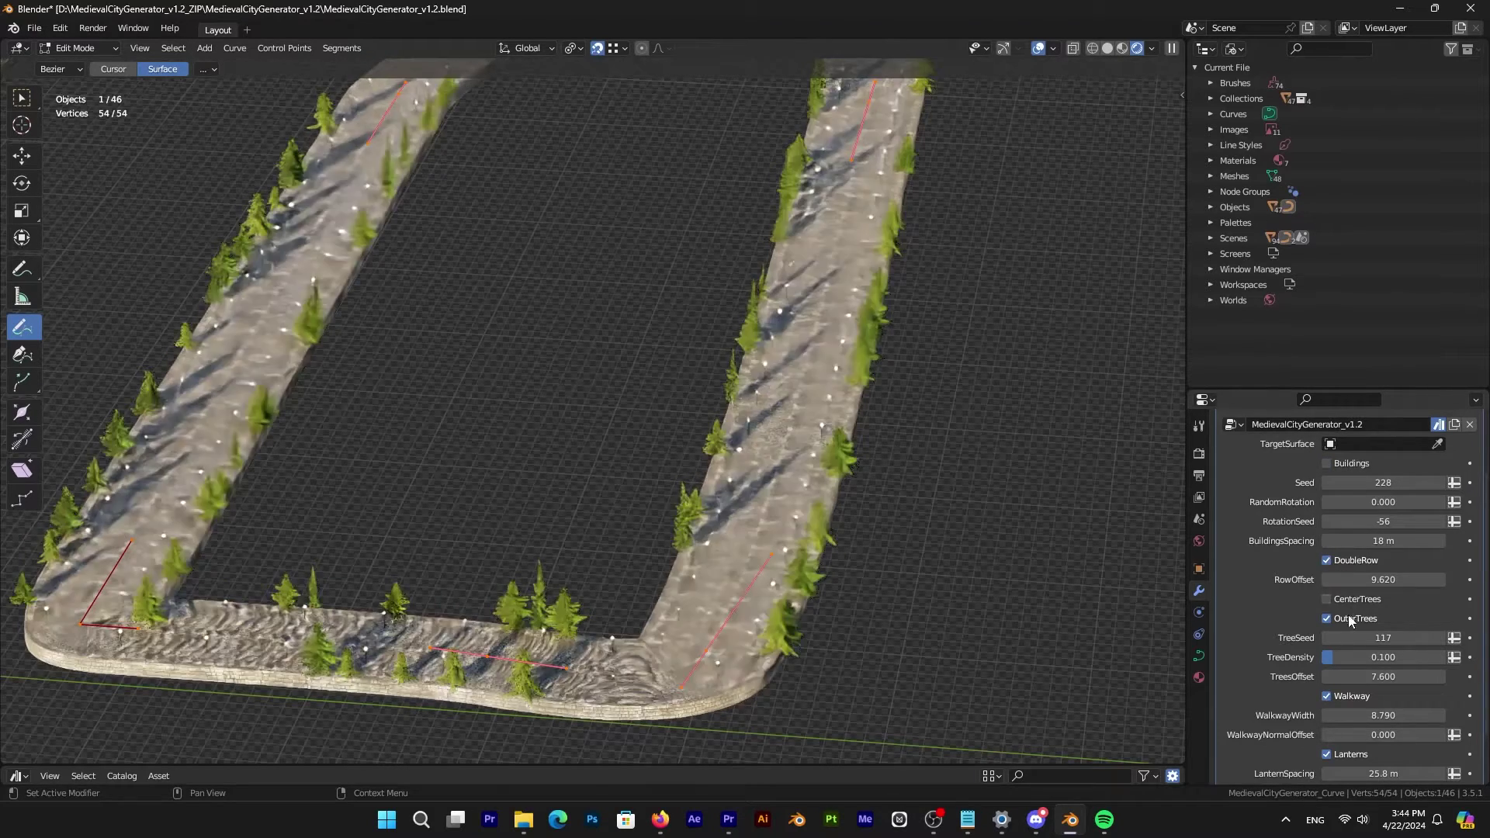
Enable CenterTrees along the street, and toggle OuterTrees and Walkway off and back on.
click(1327, 619)
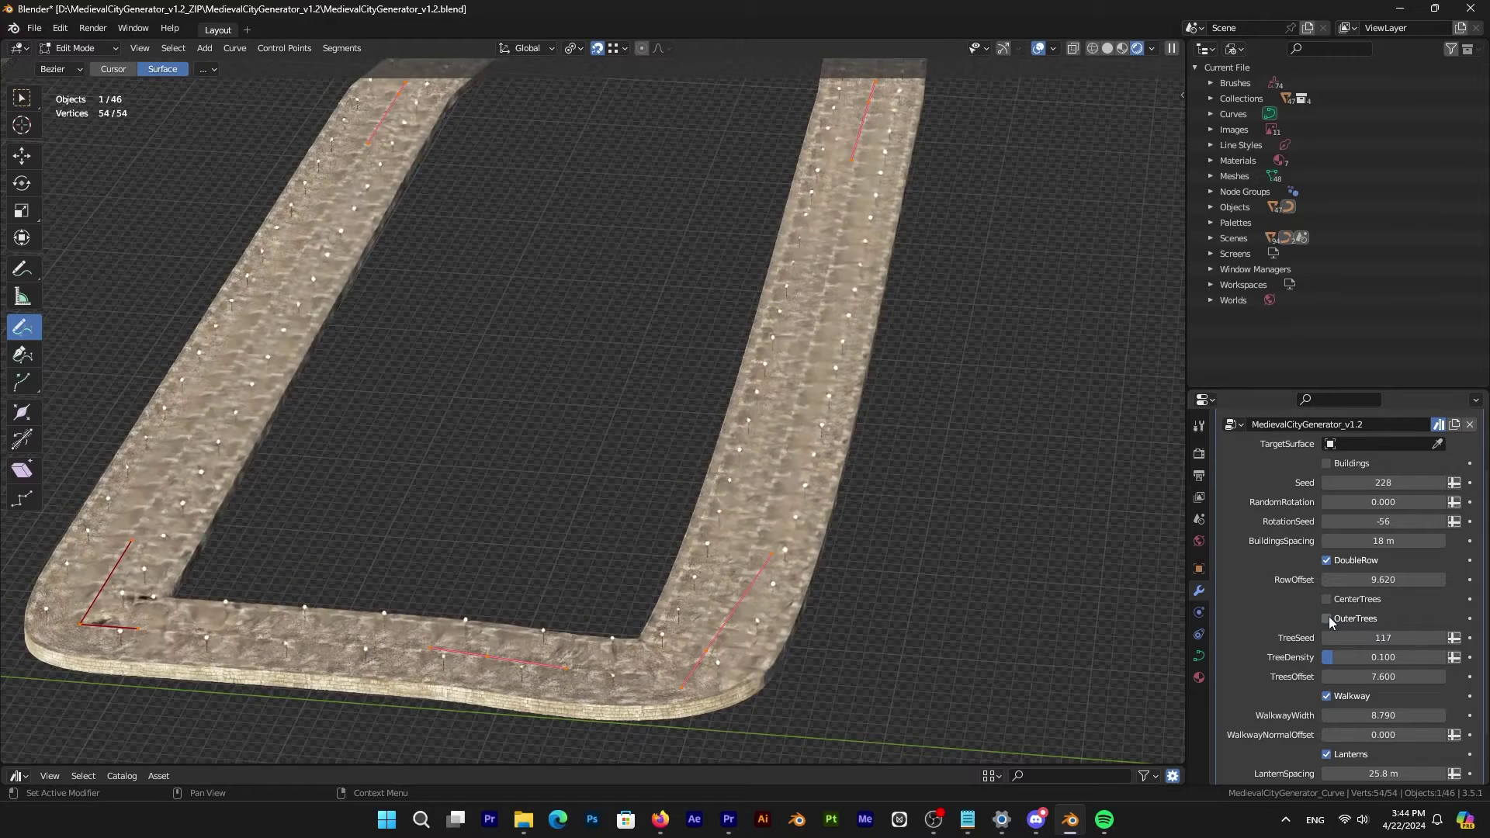
click(1327, 618)
click(1327, 599)
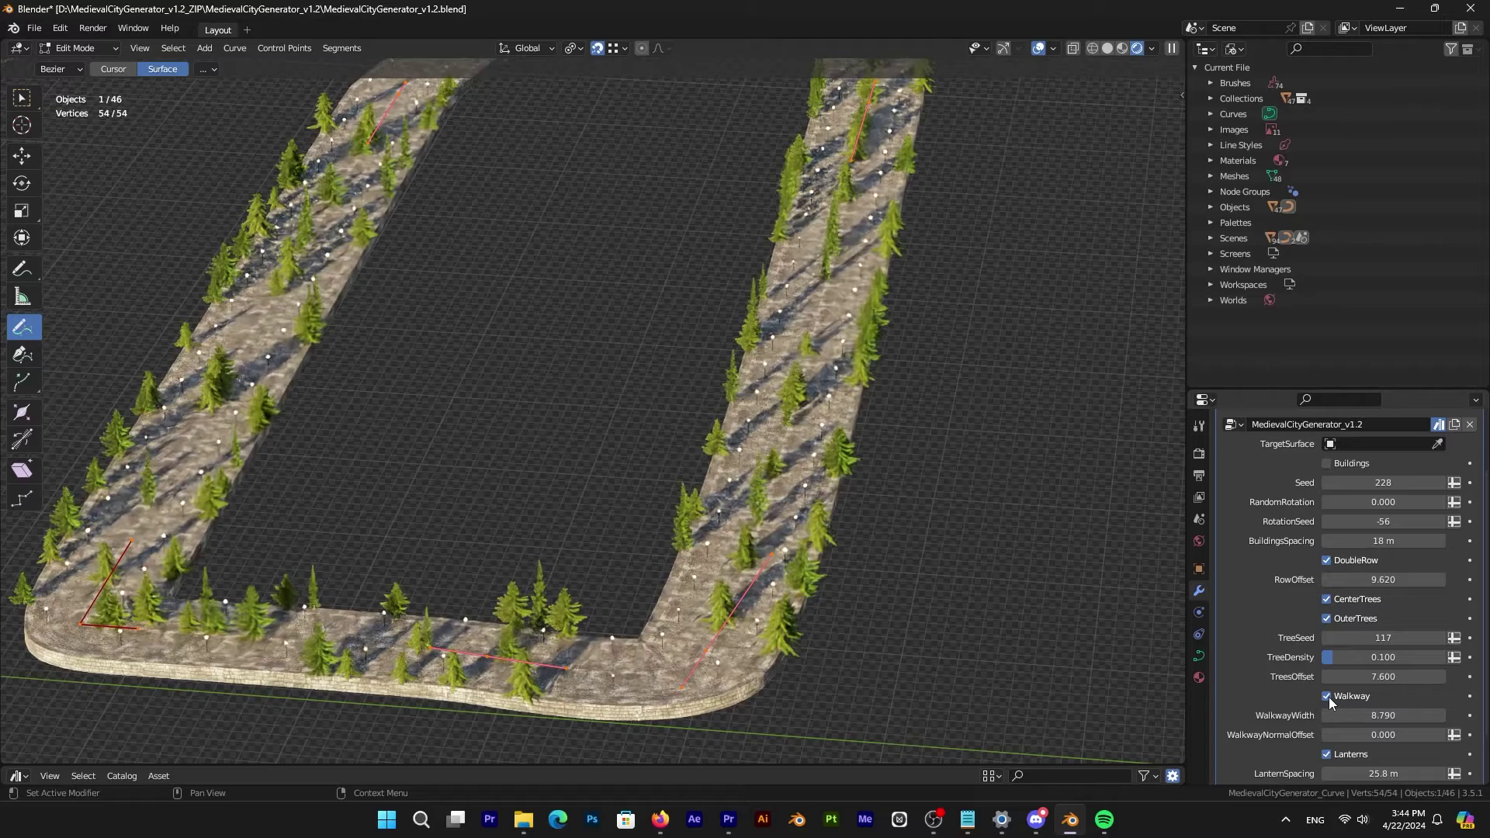
click(1327, 696)
click(1327, 696)
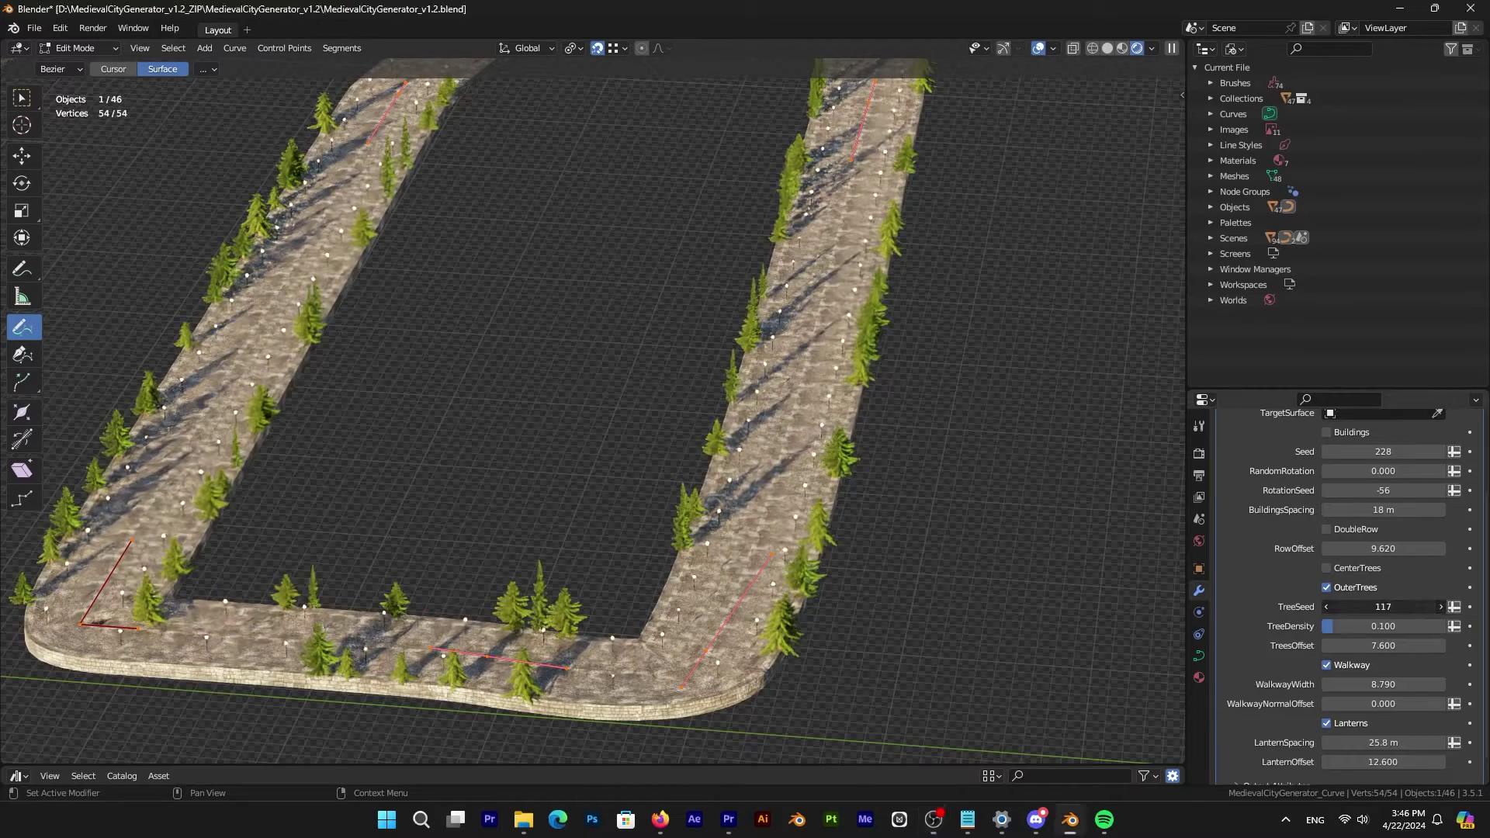
Set TreeSeed to 48 and TreeDensity to 0.075 for the trees along the street.
drag(1382, 606, 1416, 626)
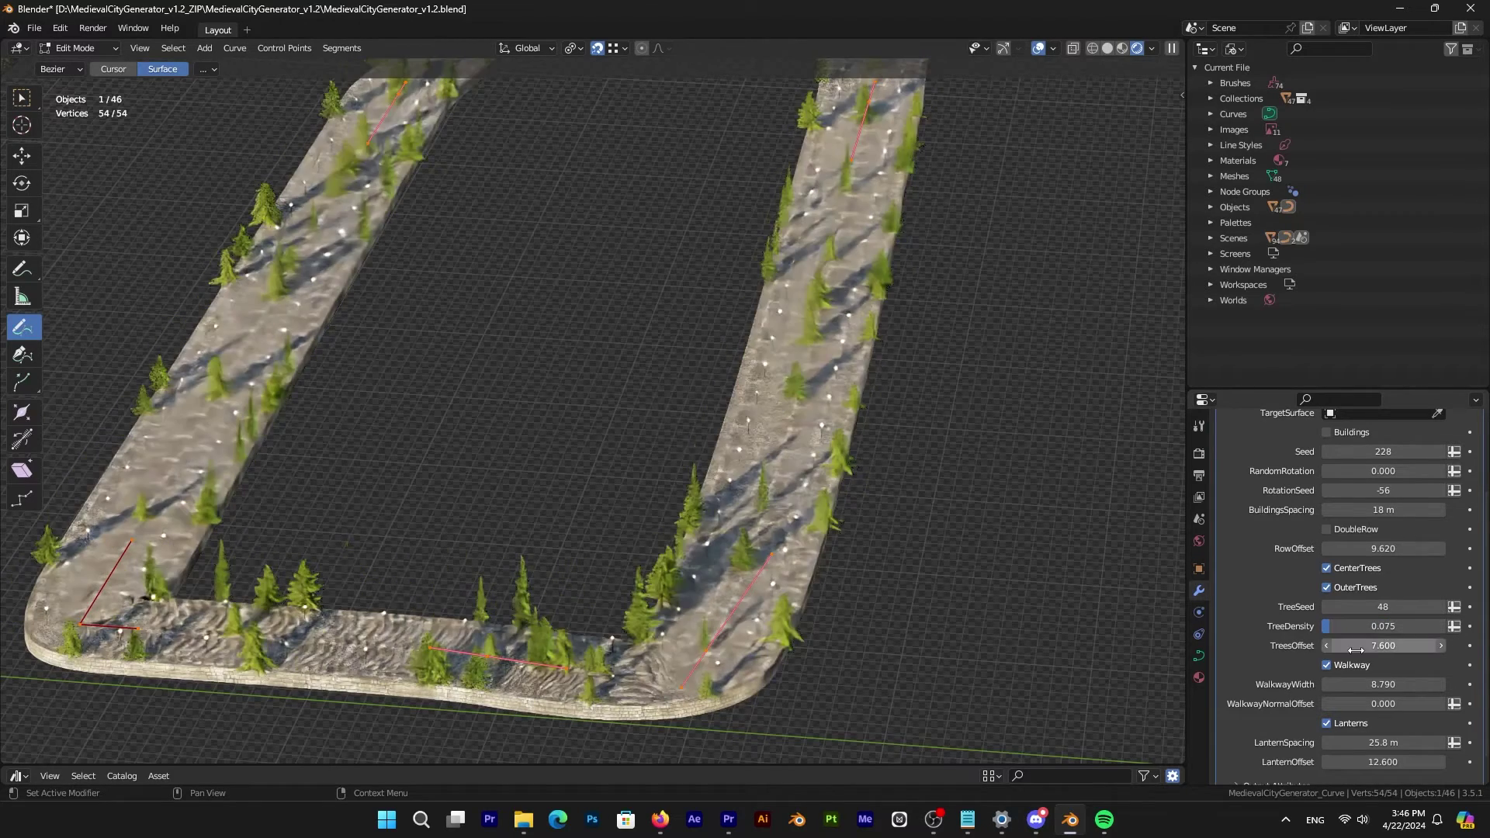
Adjust the TreesOffset of the trees along the street.
drag(1349, 645, 1438, 645)
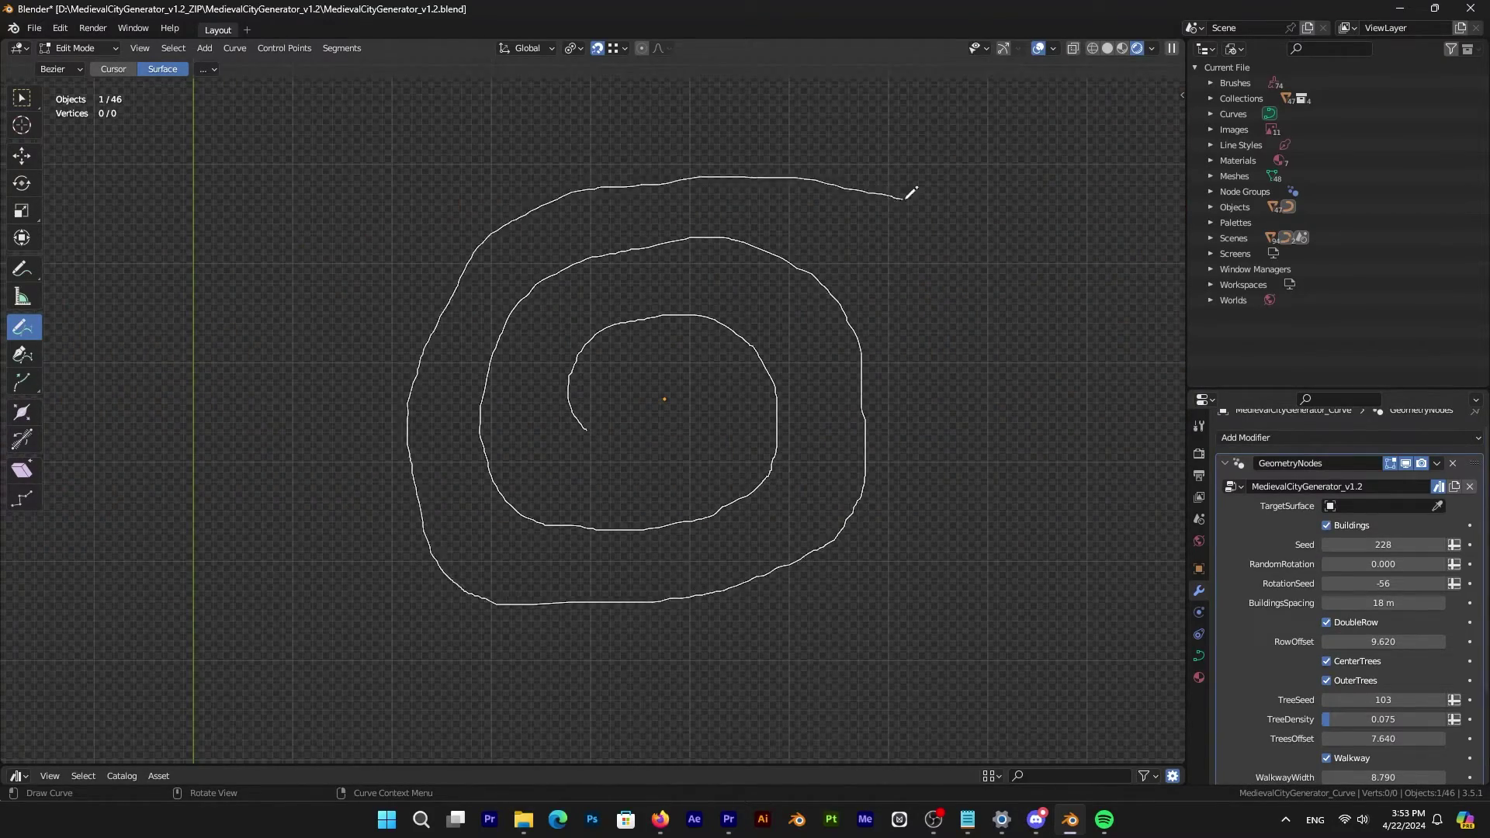
Draw a spiral street curve with about two and a half turns and inspect the generated city up close.
drag(956, 508, 885, 567)
middle_drag(885, 566, 866, 371)
middle_drag(890, 546, 591, 479)
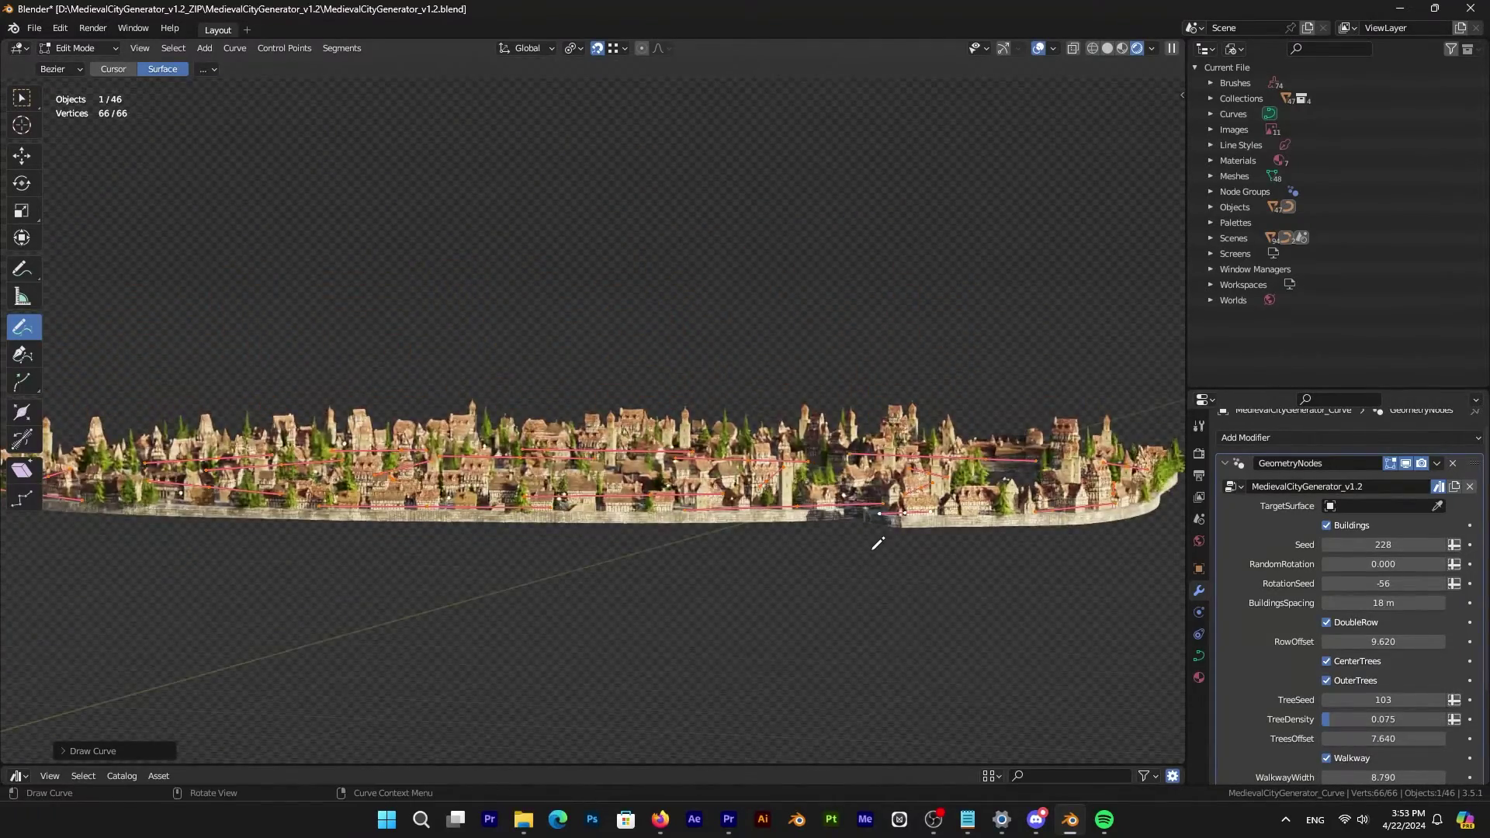
scroll(878, 543, up, 8)
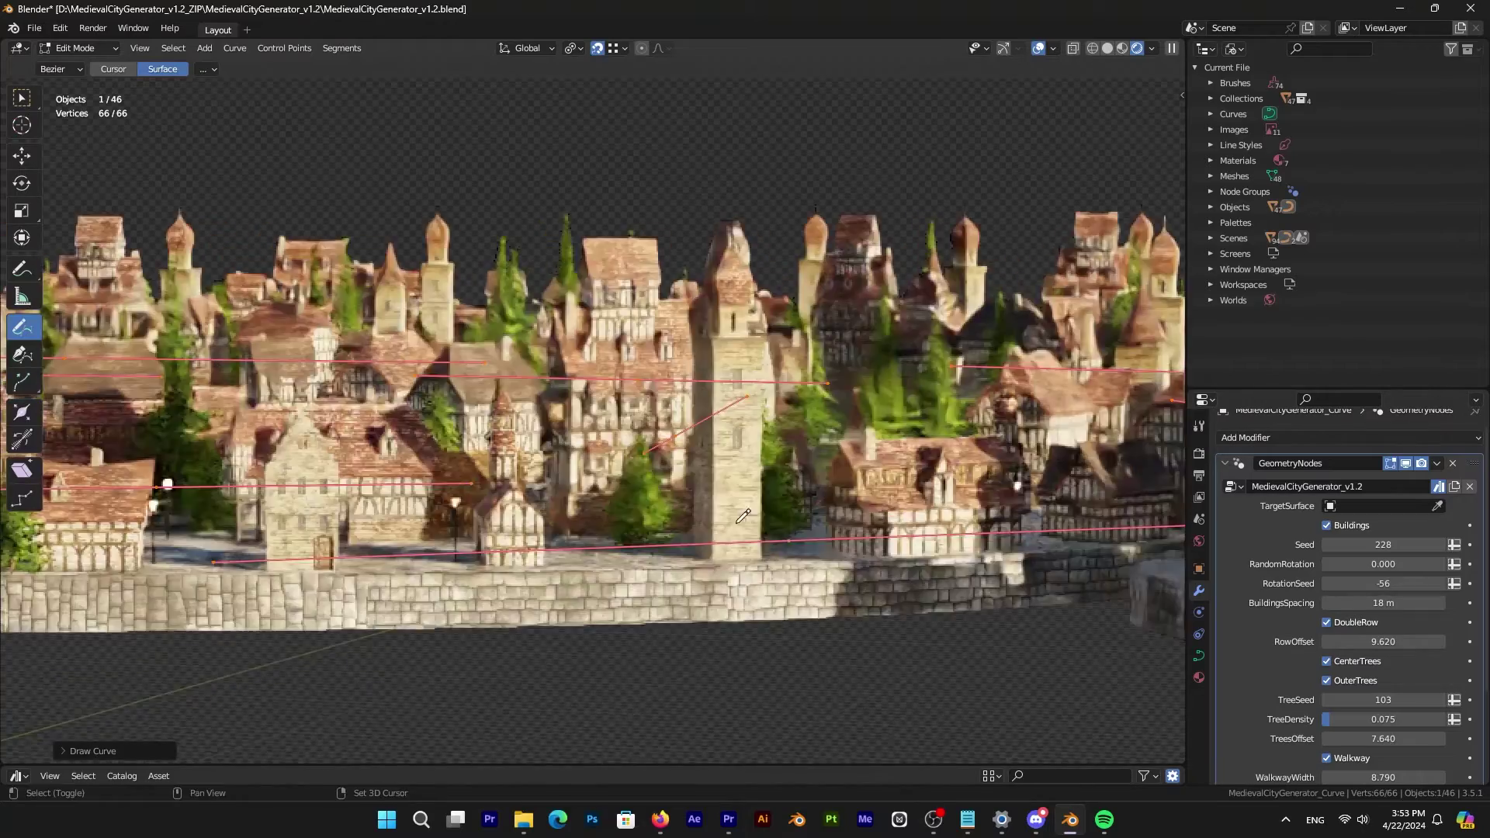
shift+middle_drag(737, 523, 970, 646)
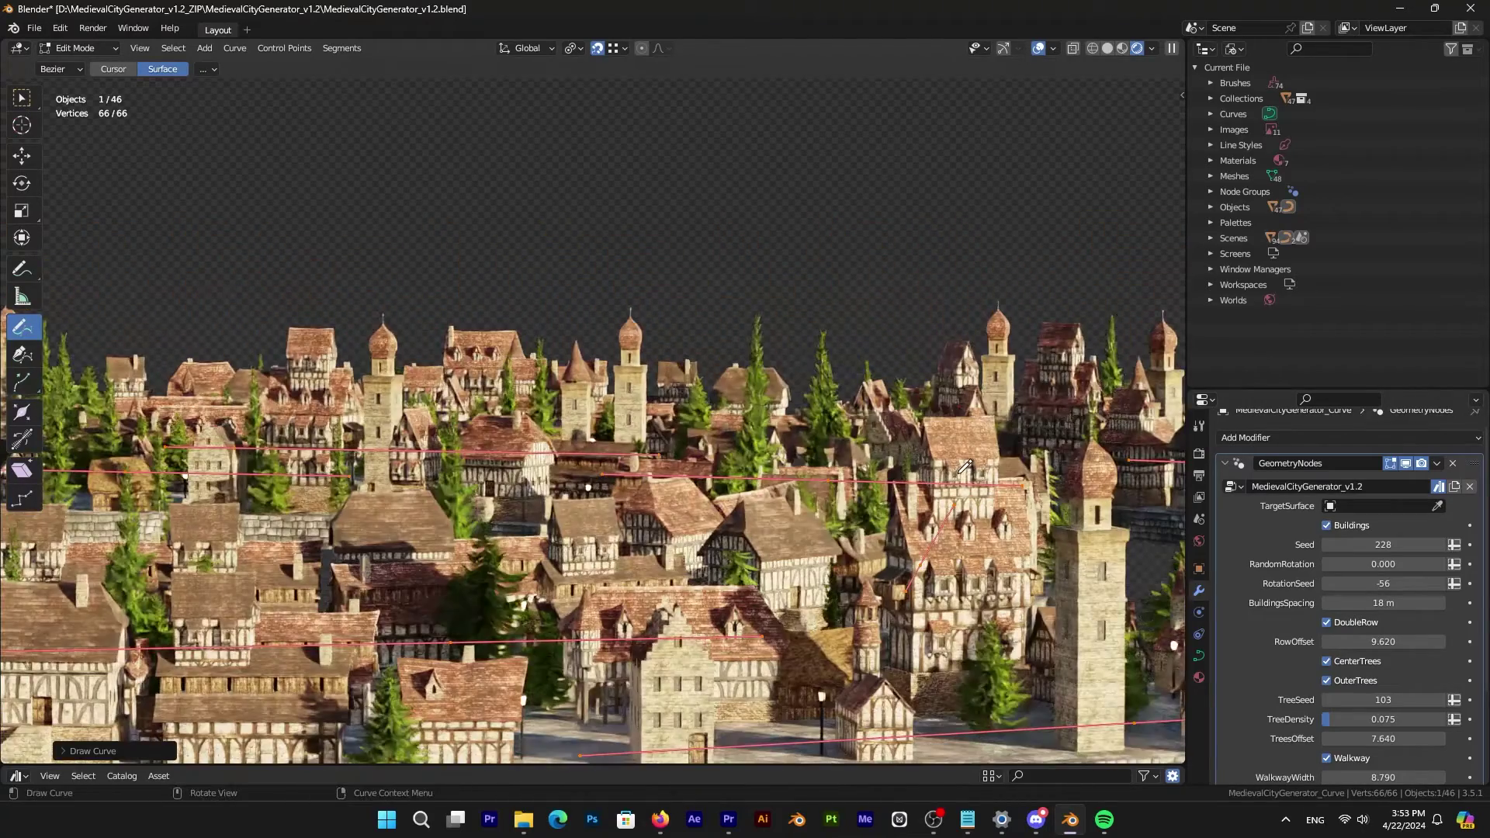
middle_drag(959, 473, 736, 442)
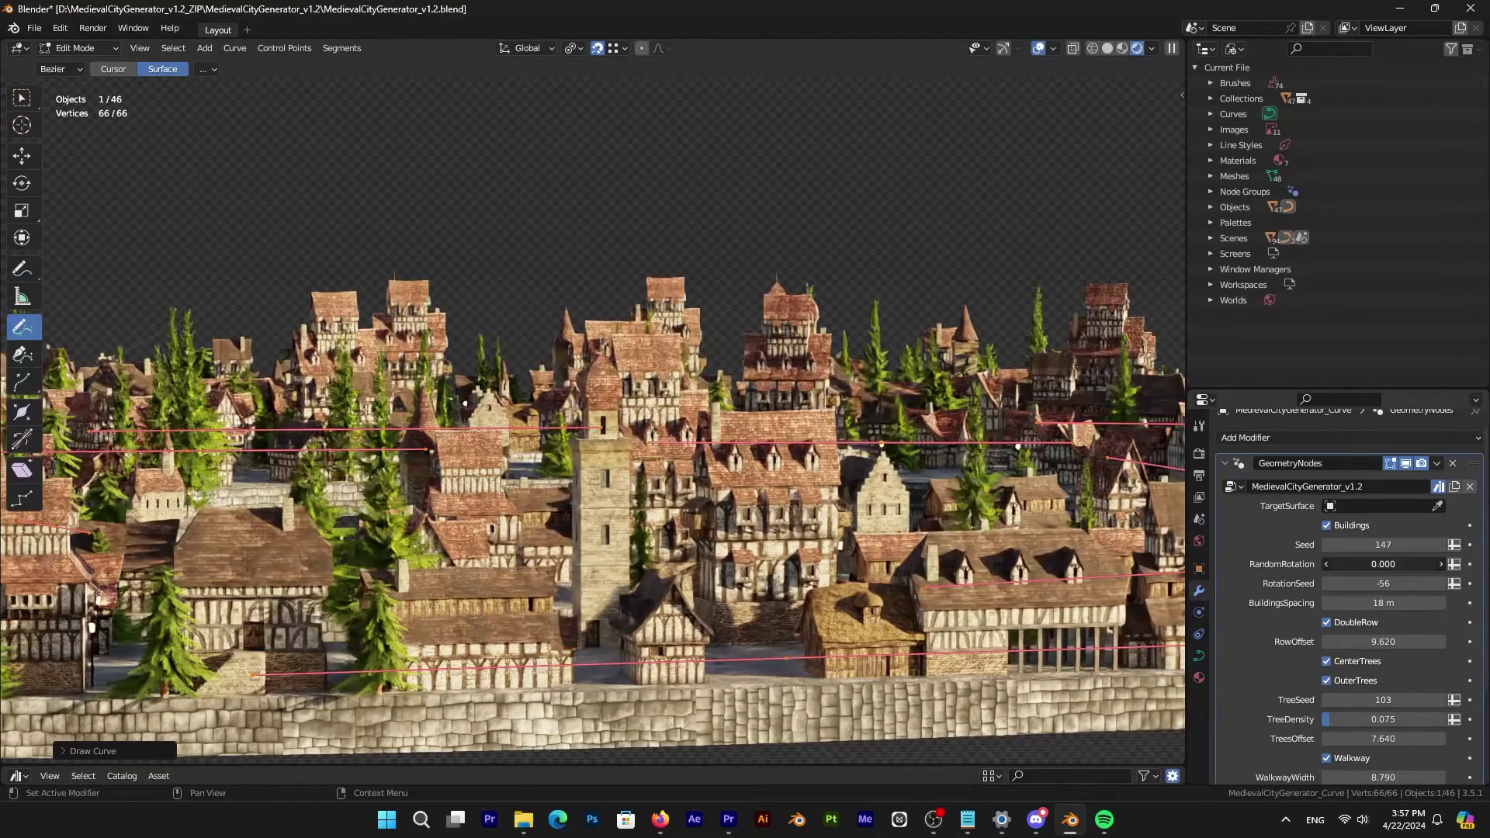
Set RandomRotation to 1.970, RotationSeed to -136 and BuildingsSpacing to 17.5 m, and toggle DoubleRow off and back on.
mouse_move(1383, 564)
mouse_down()
mouse_move(1420, 564)
mouse_move(1354, 564)
mouse_move(1424, 565)
mouse_move(1383, 572)
mouse_up()
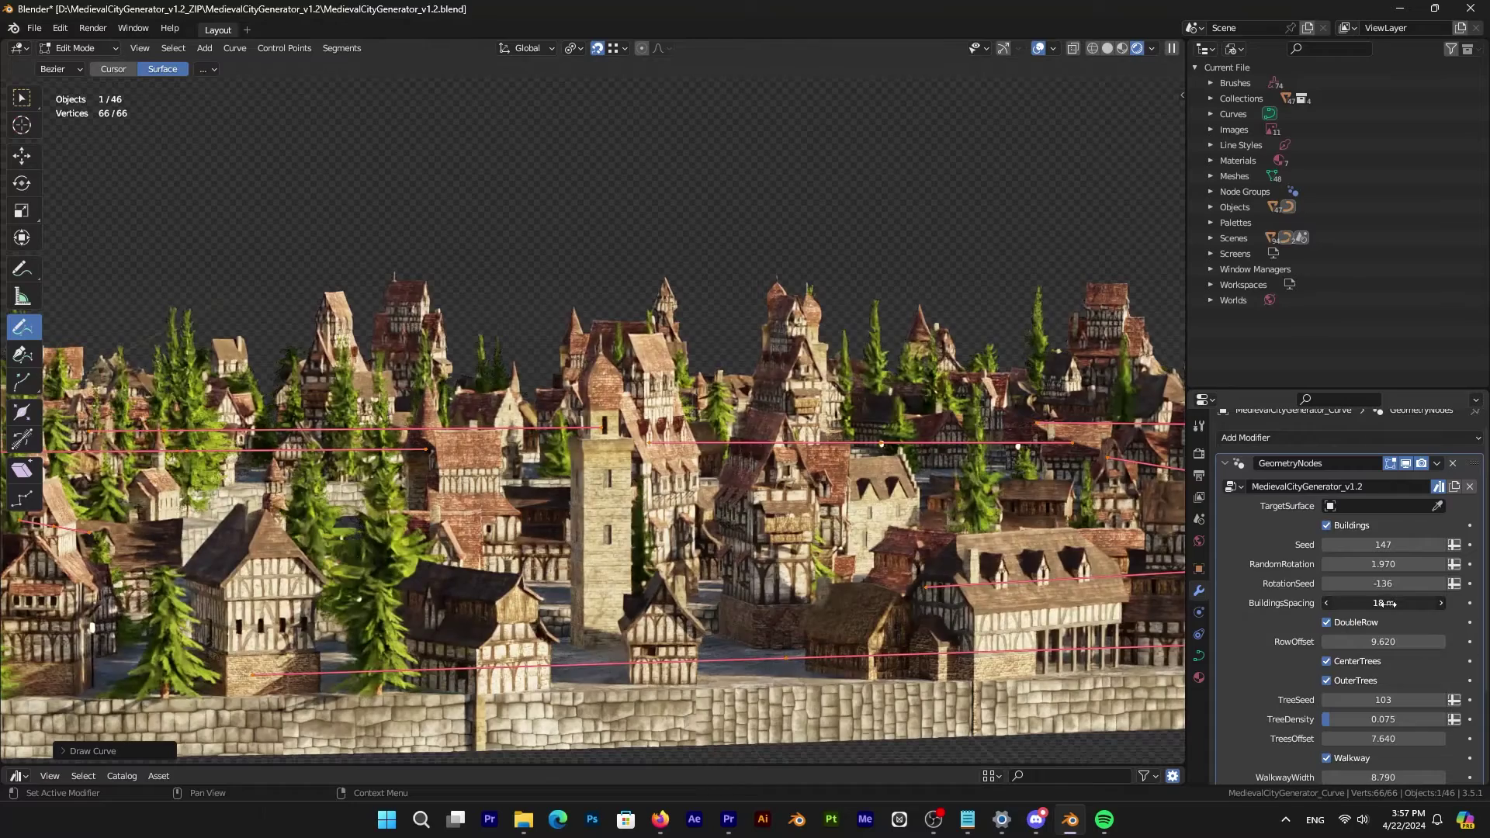
mouse_move(1386, 604)
mouse_down()
mouse_move(1403, 604)
mouse_move(1387, 604)
mouse_up()
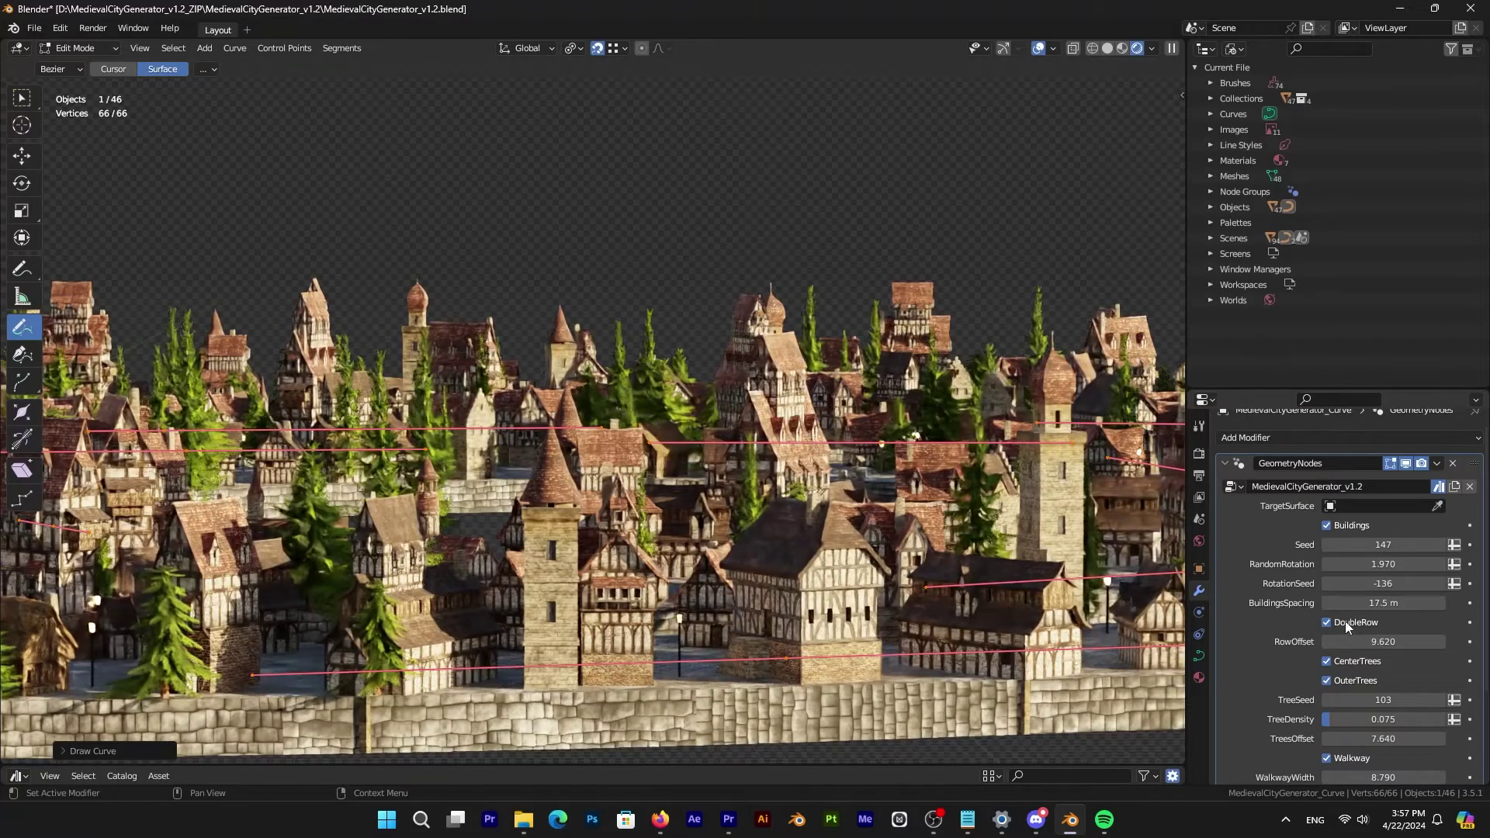
click(1327, 622)
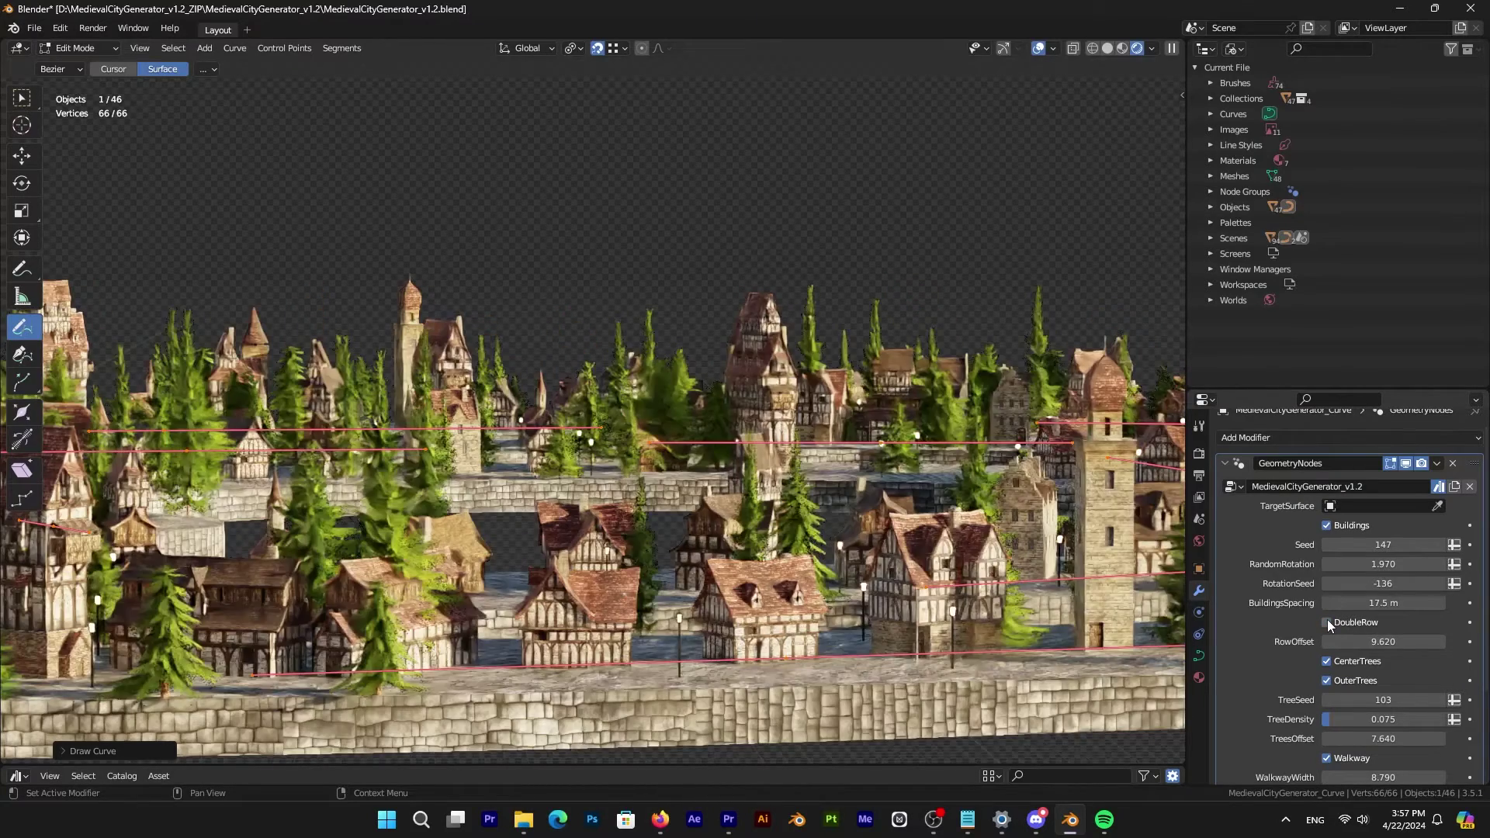
click(1327, 622)
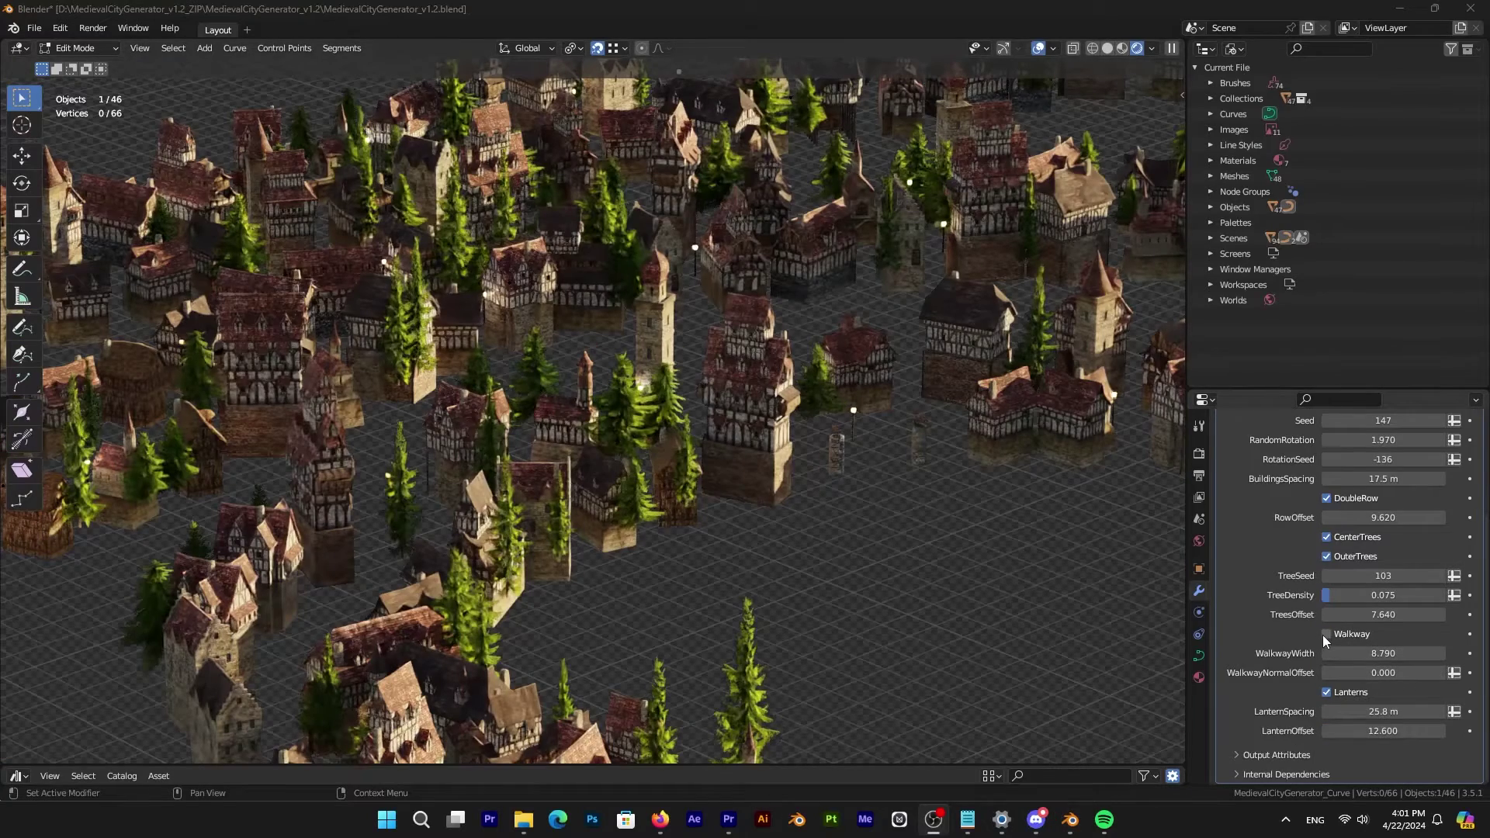
Turn the Walkway back on and set WalkwayWidth to 25 and WalkwayNormalOffset to -1.640.
click(1325, 635)
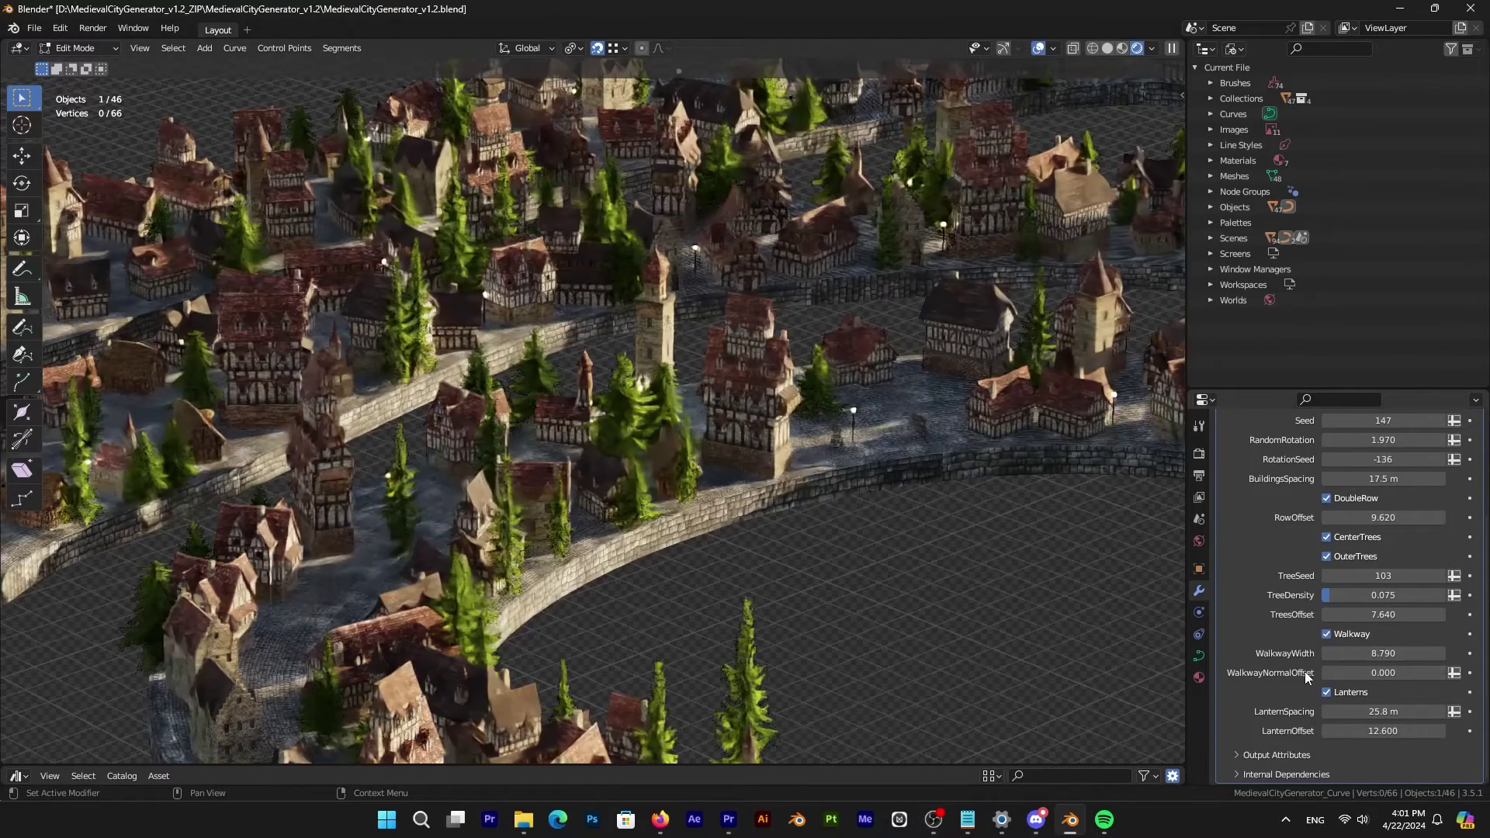
drag(1374, 653, 1381, 654)
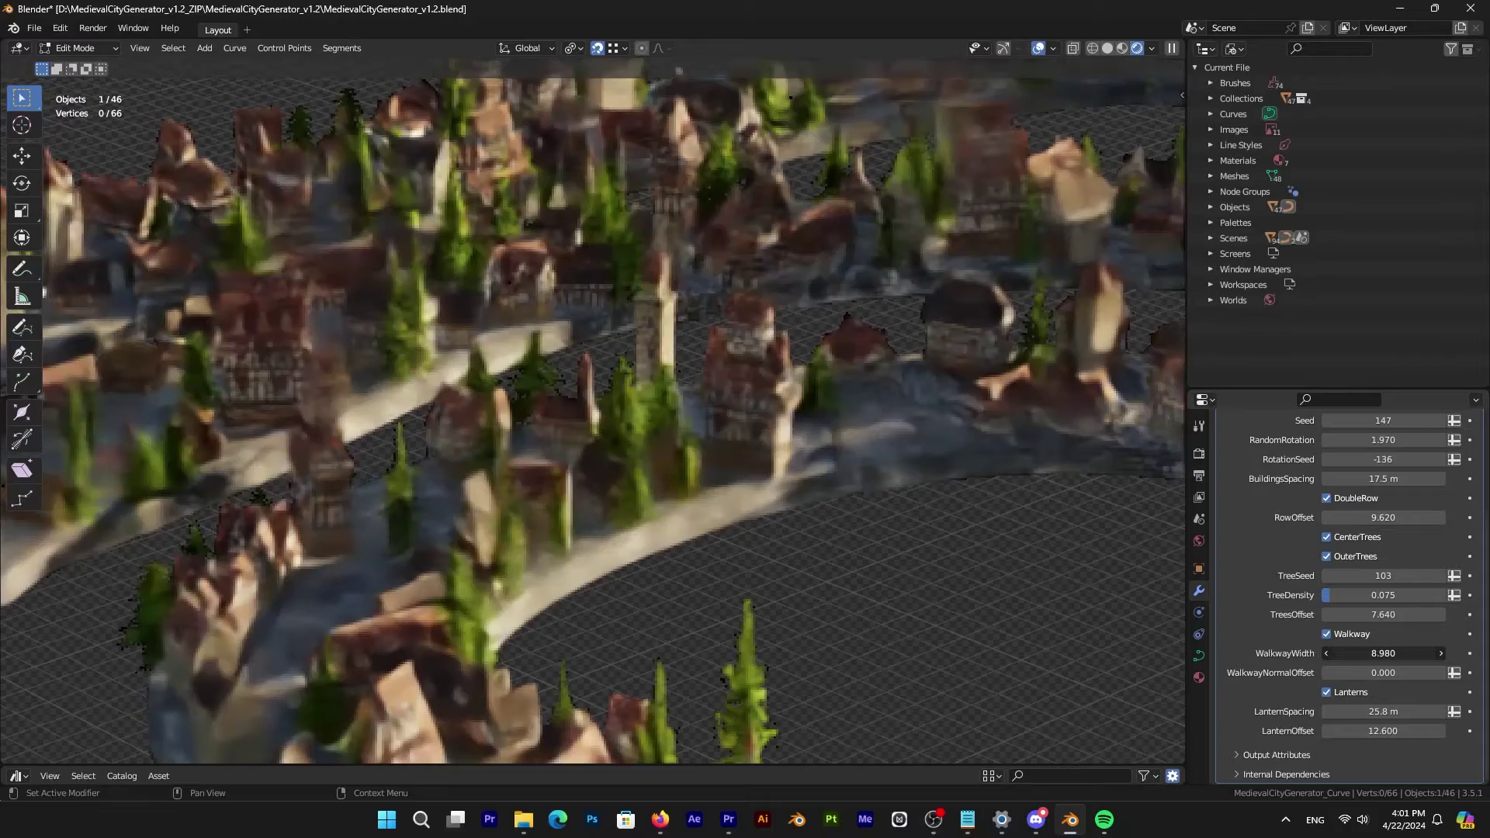
click(1373, 654)
text(25)
key(Return)
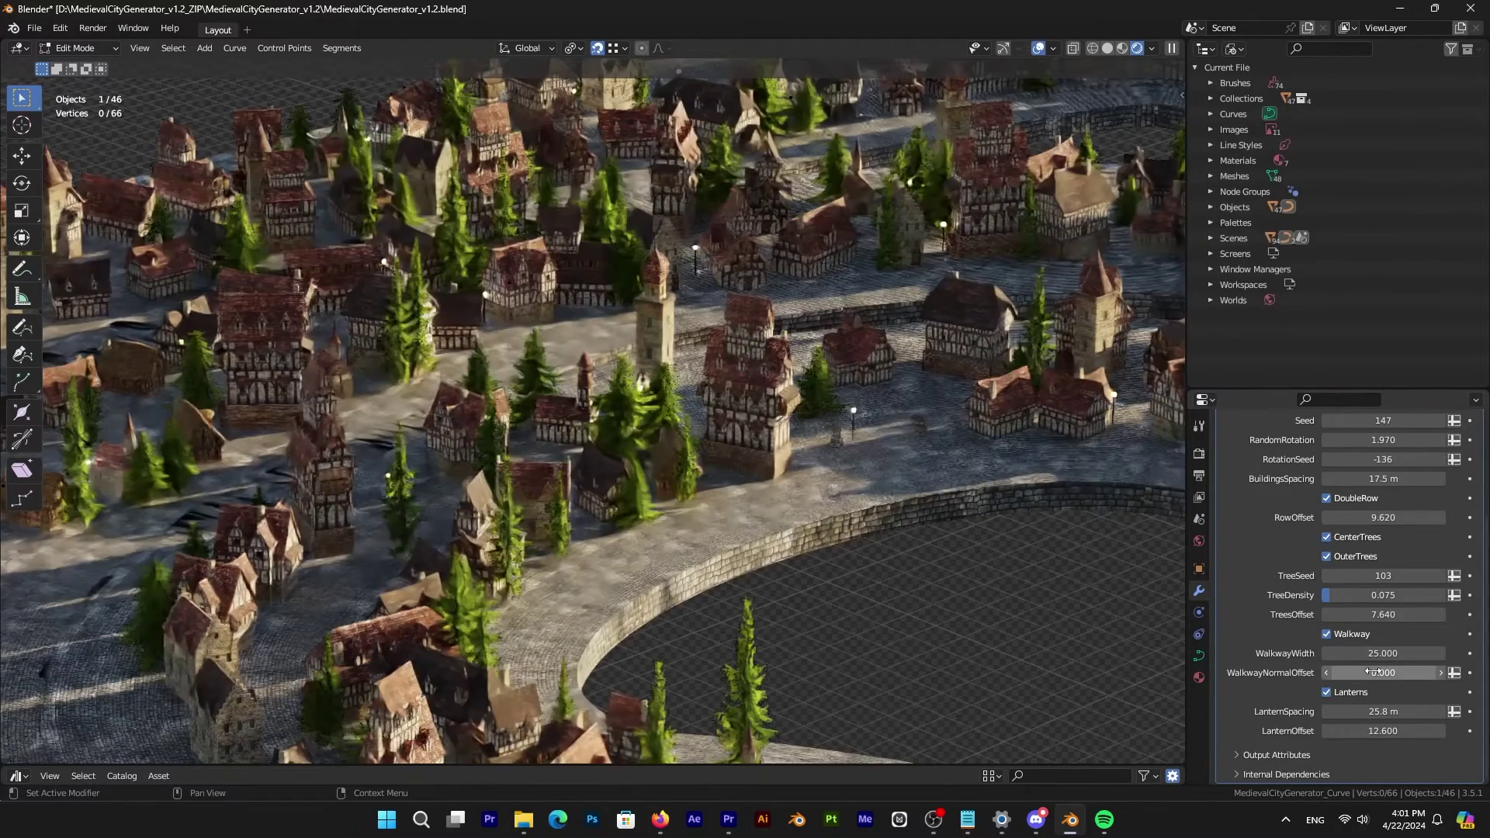
drag(1372, 672, 1284, 672)
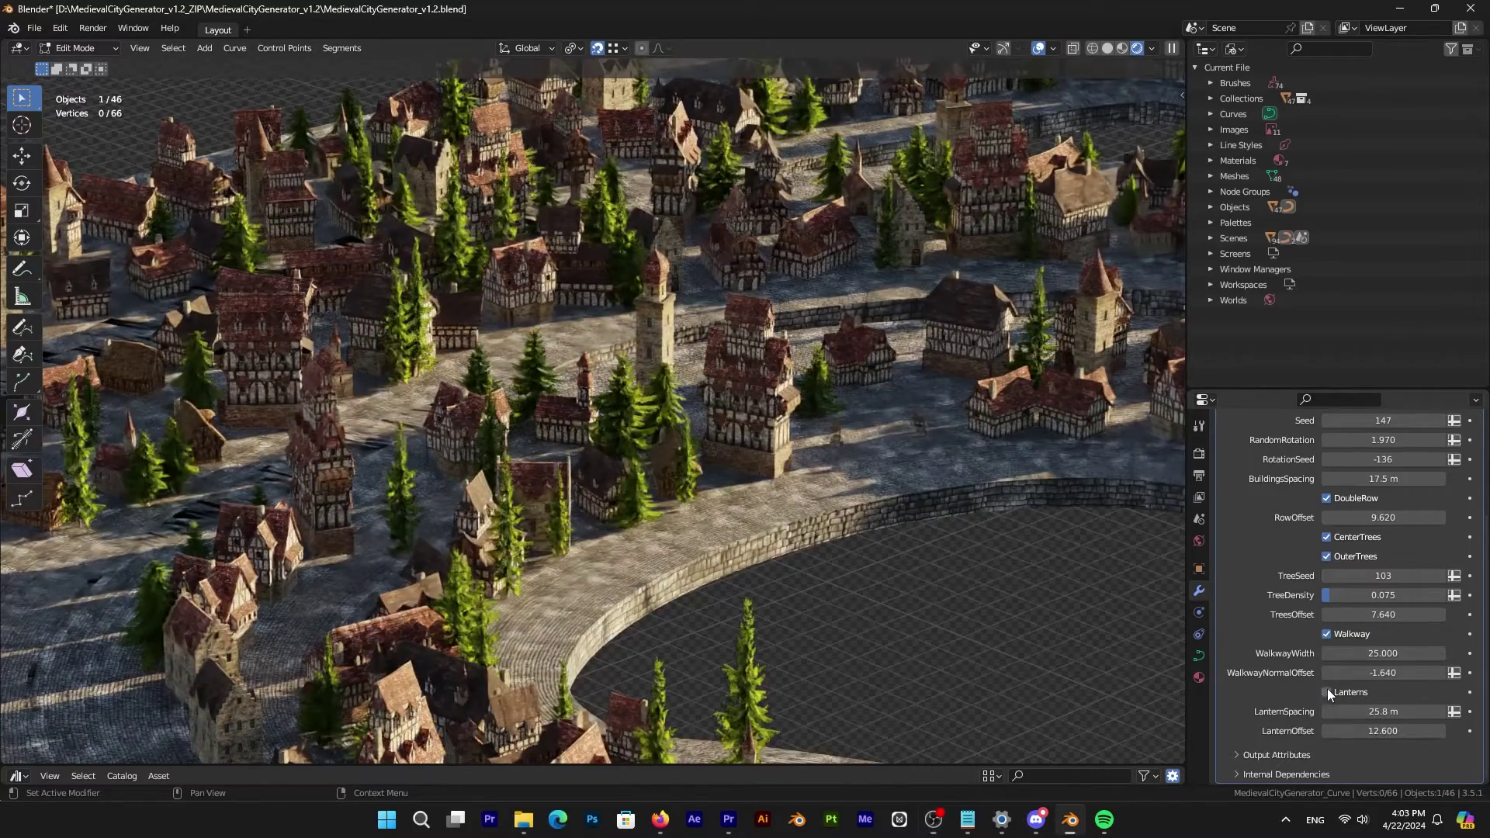
Turn Lanterns back on, set LanternSpacing to 23.5 m and adjust LanternOffset.
click(1327, 691)
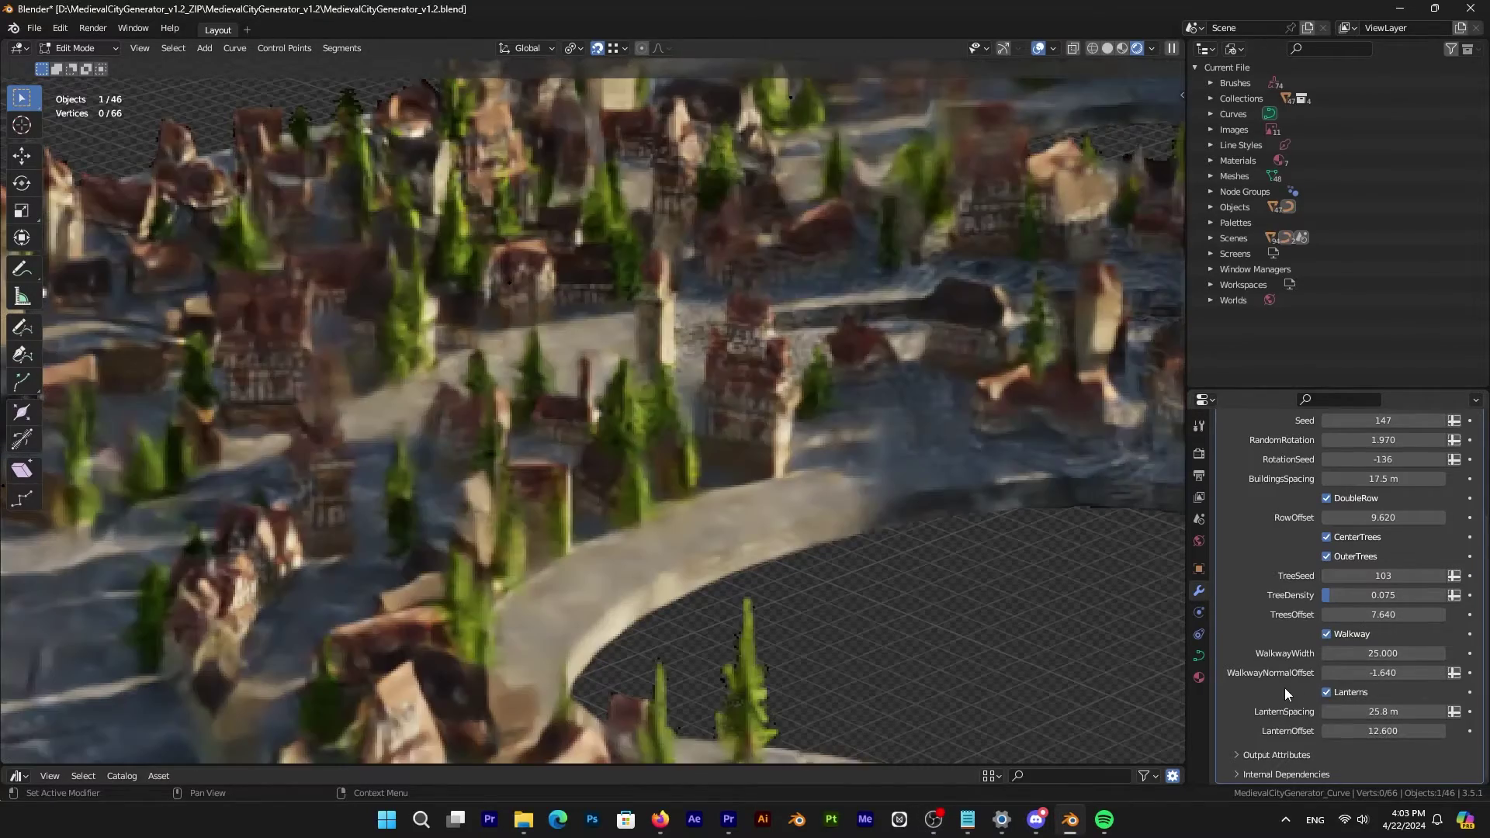
drag(1403, 712, 1367, 712)
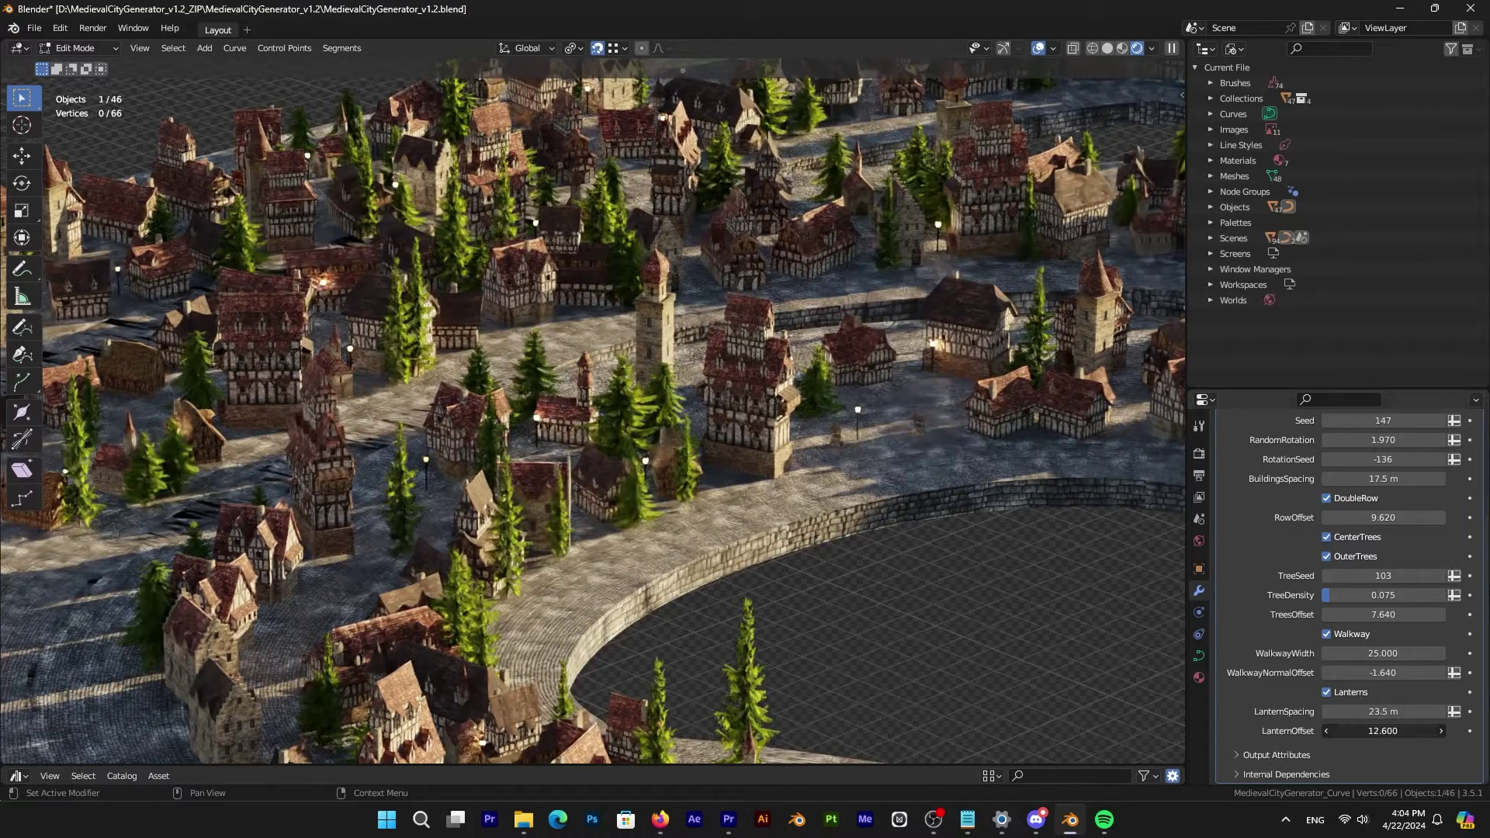
drag(1383, 730, 1360, 730)
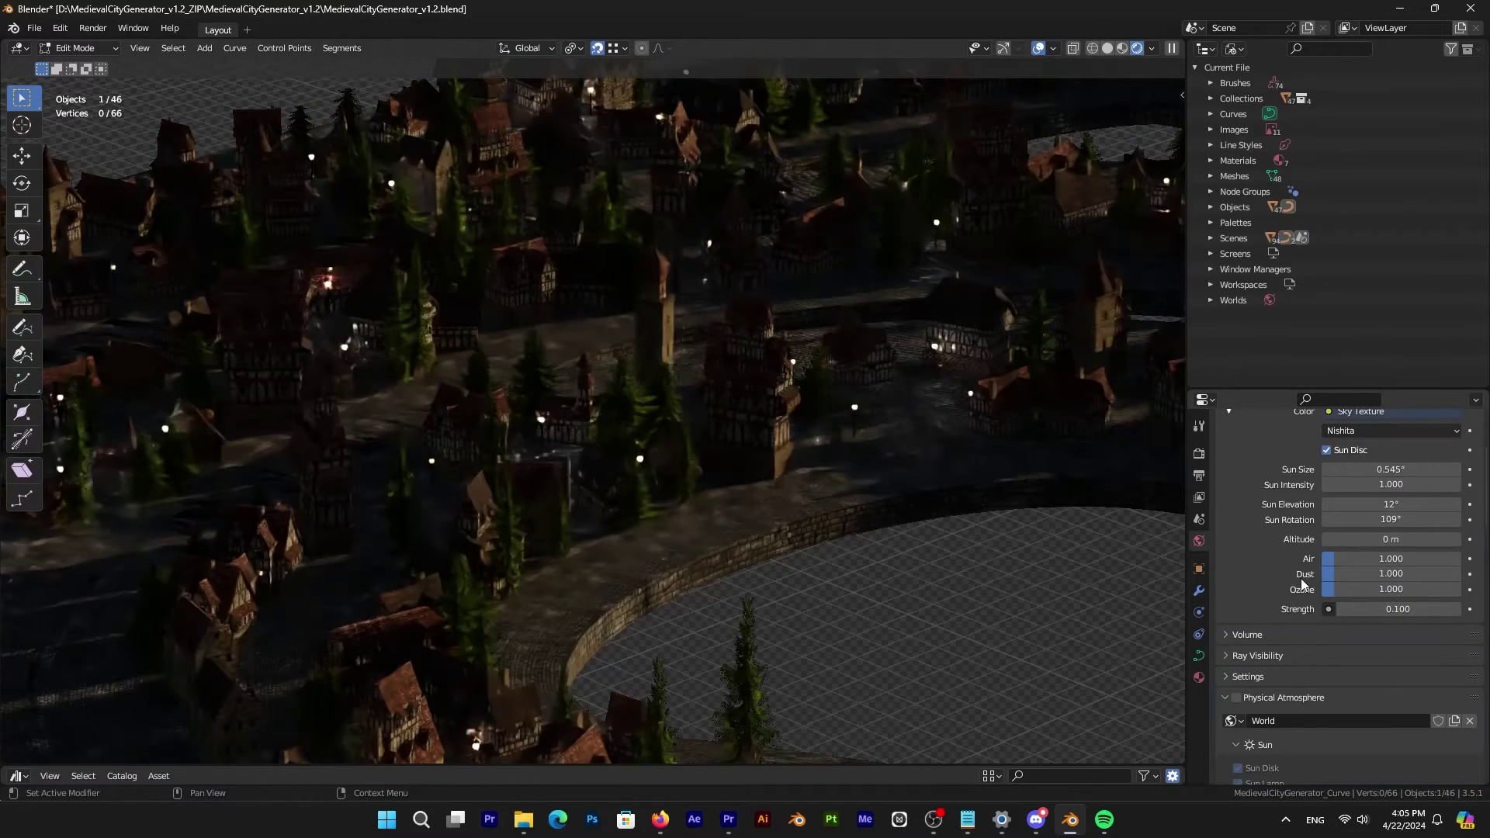
Set LanternSpacing to 10 m to place the street lanterns more densely.
drag(1388, 712, 1358, 712)
text(10)
key(Return)
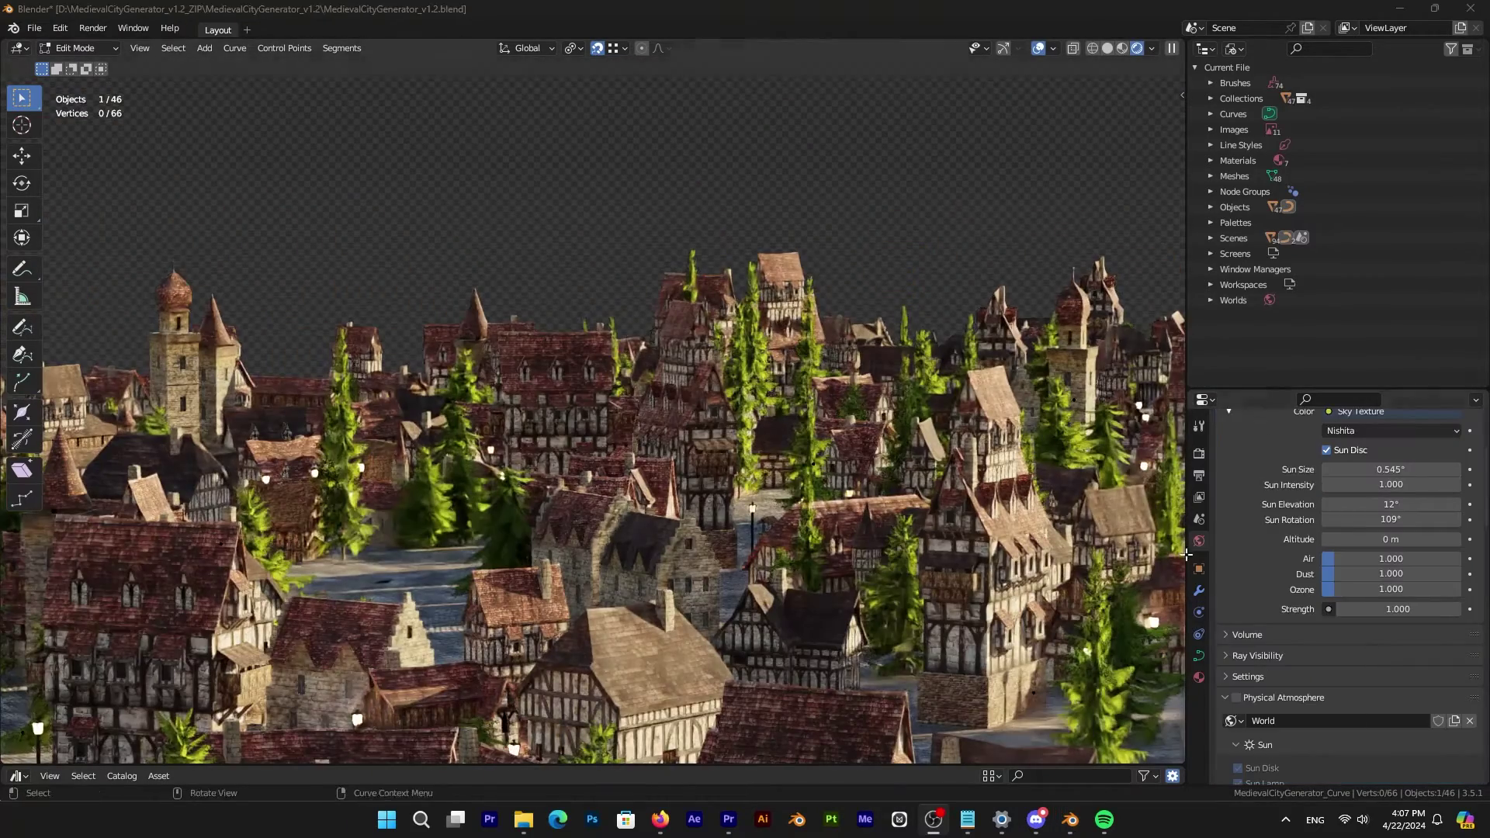
Set the city generator's building Seed to 73 and change its TreeSeed.
click(1199, 590)
scroll(1241, 592, up, 3)
drag(1389, 518, 1344, 518)
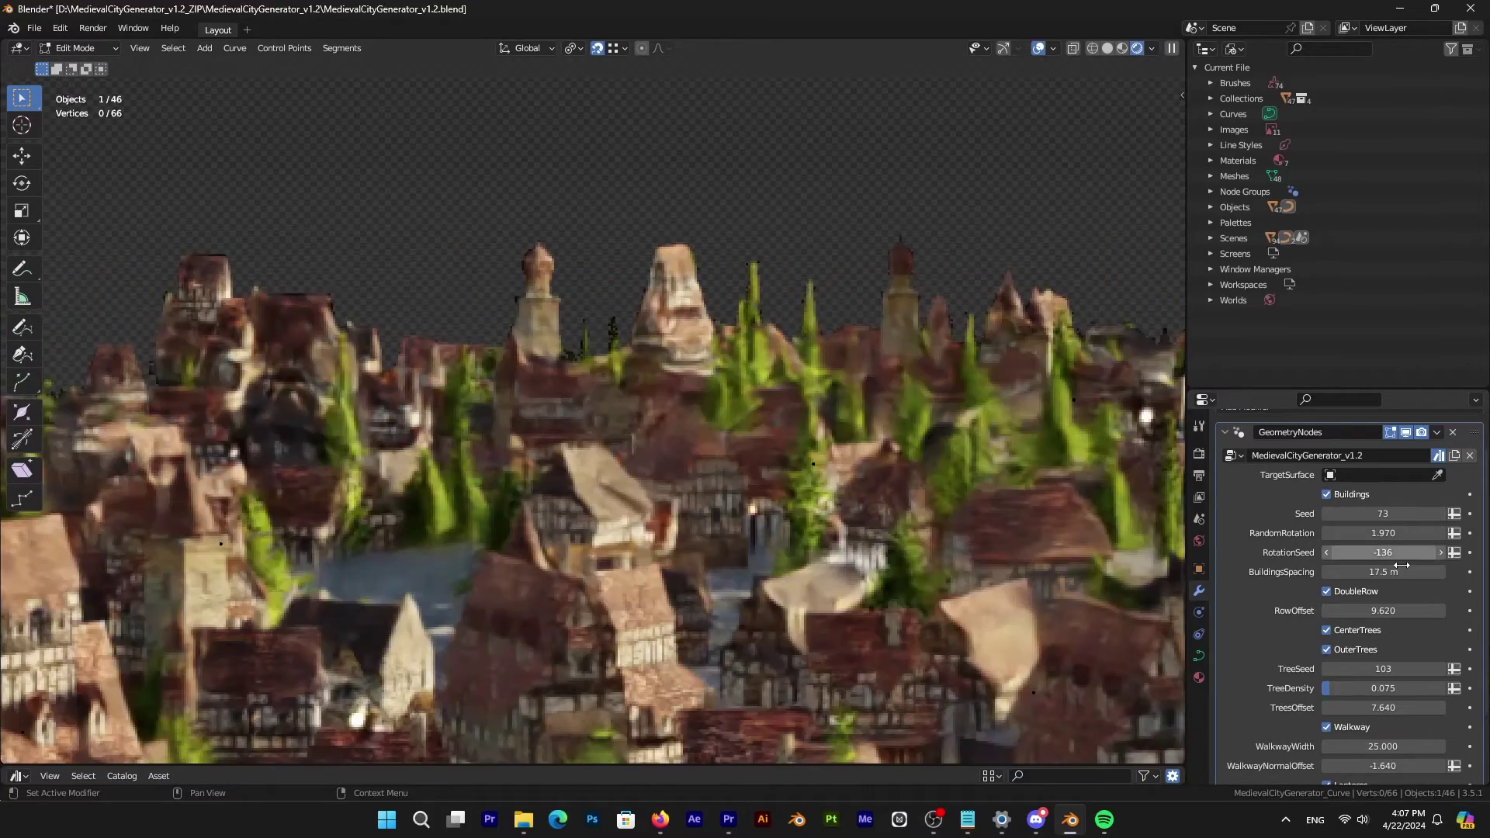
drag(1383, 668, 1430, 668)
scroll(841, 415, down, 4)
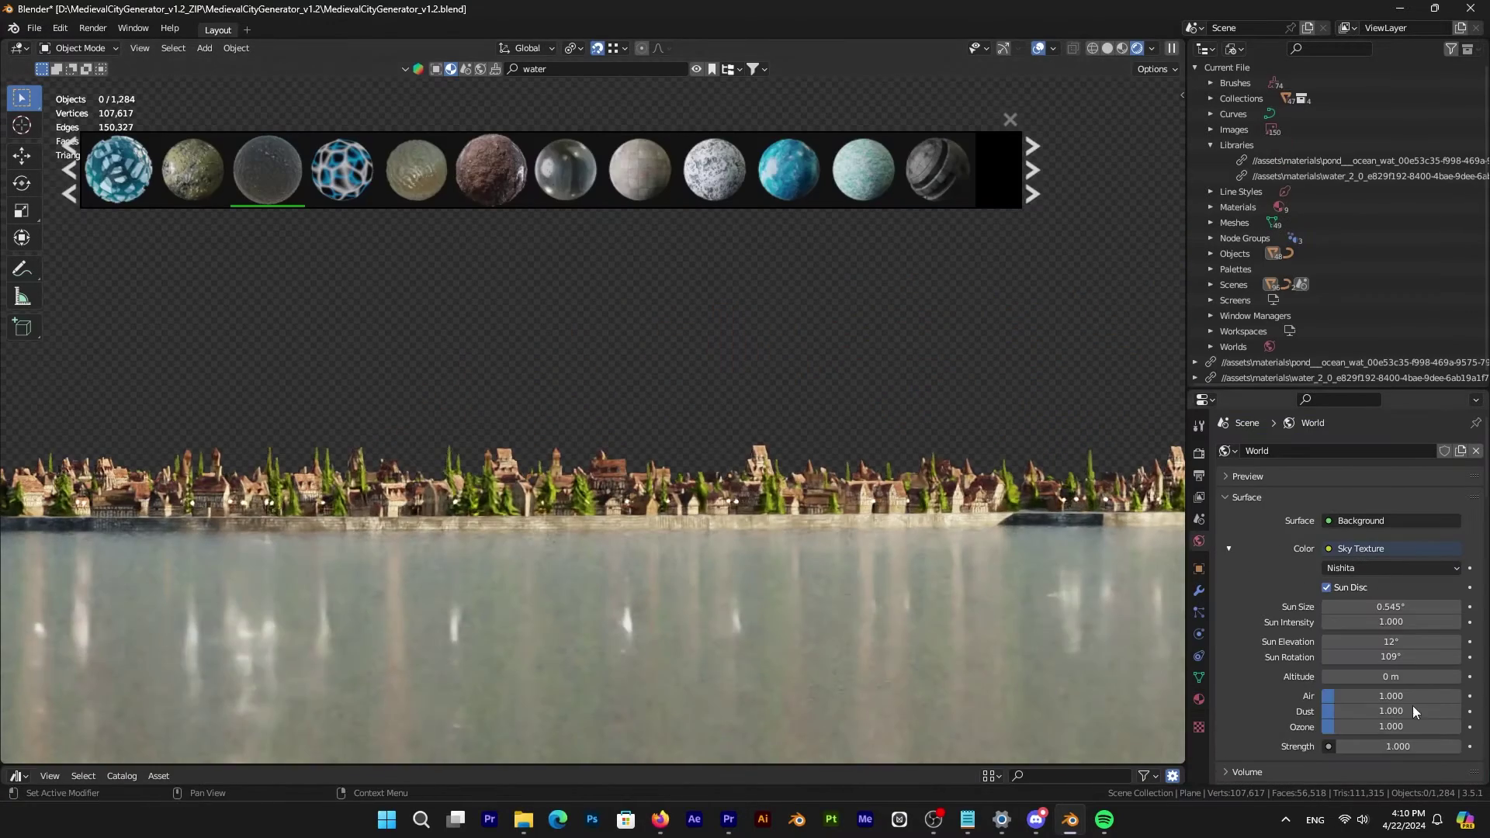
Set the world background strength to 0.200 and apply the Procedural Water Surface material from the asset library to the water plane.
mouse_move(1397, 746)
mouse_down()
mouse_move(1366, 746)
mouse_move(1382, 746)
mouse_up()
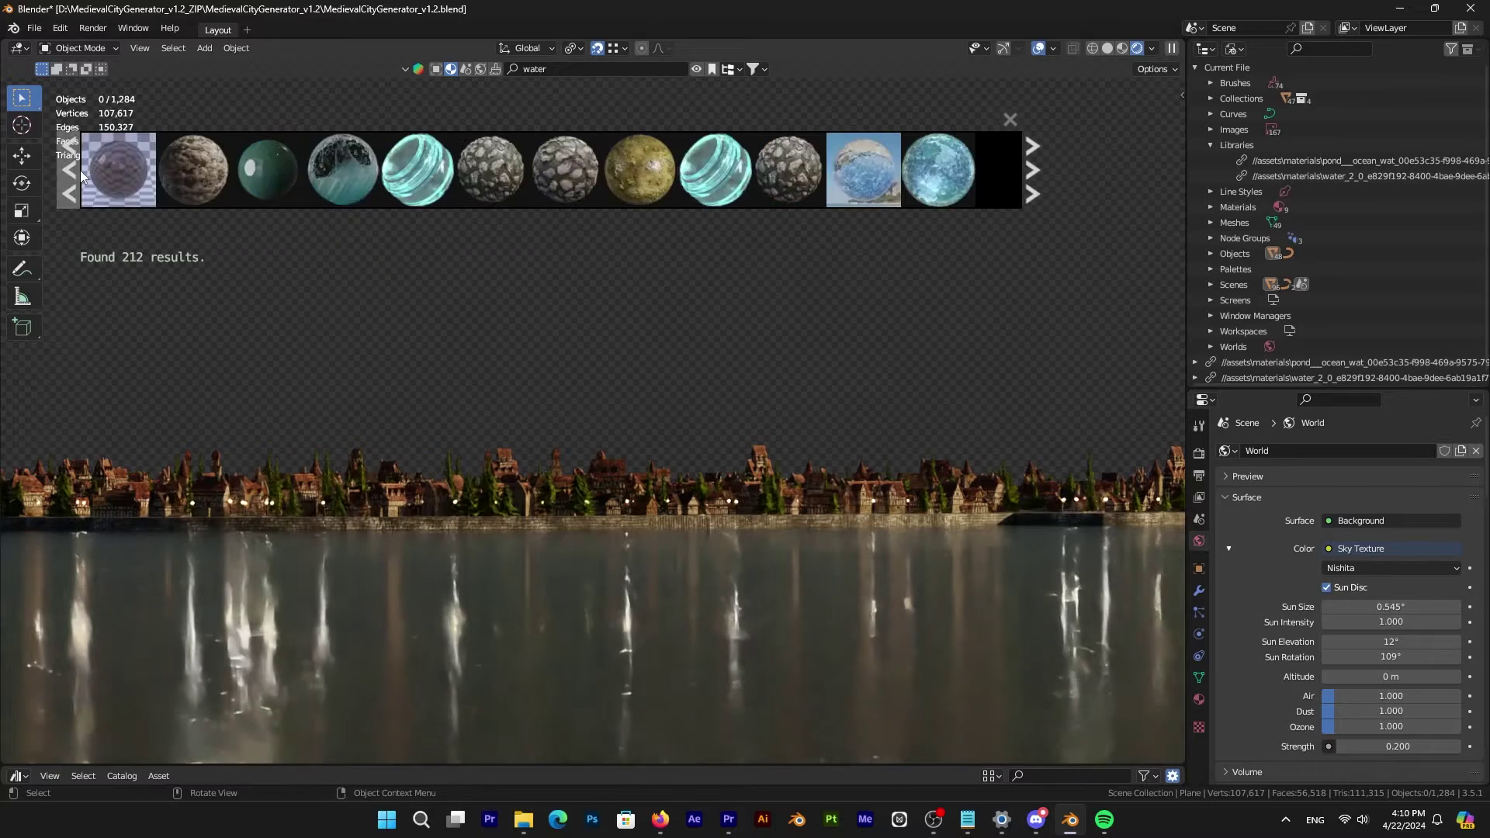
mouse_move(87, 166)
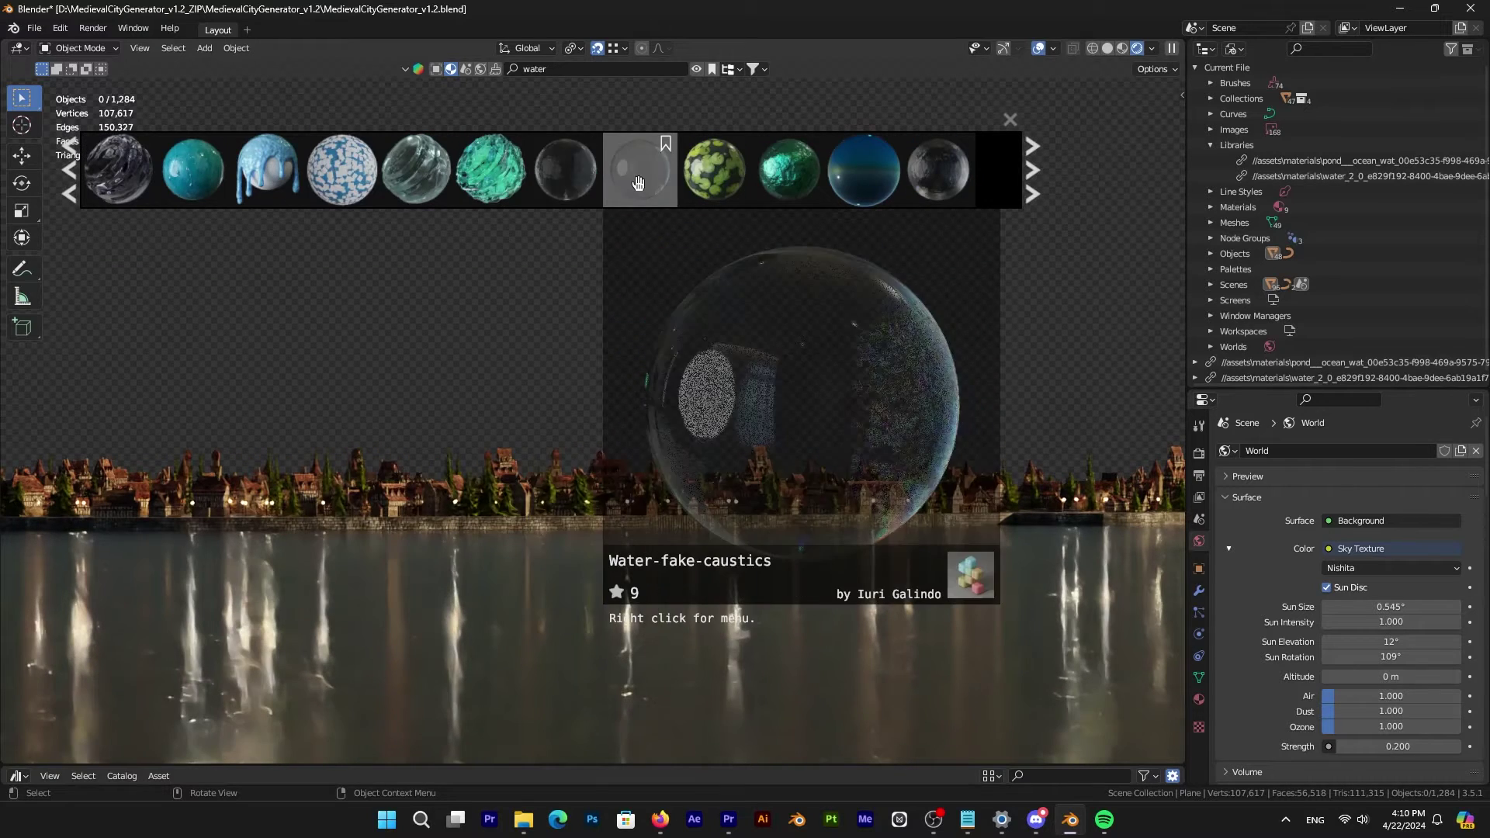
mouse_move(577, 182)
drag(578, 183, 699, 499)
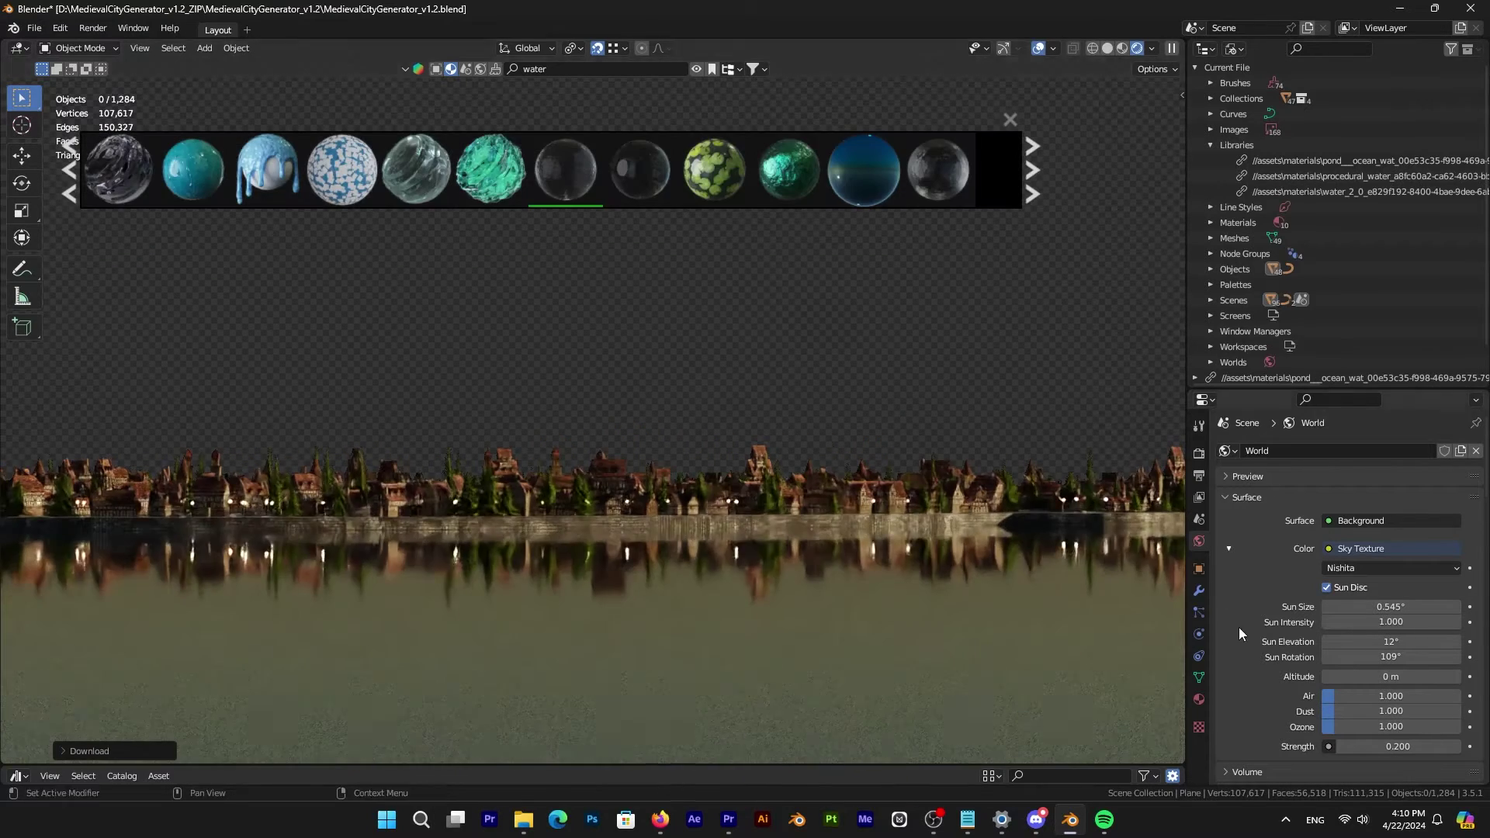
Set the water material's Detail to 16 and Scale to 22.3.
click(1198, 699)
drag(1406, 634, 1461, 634)
mouse_move(1372, 614)
mouse_down()
mouse_move(1459, 614)
mouse_move(1335, 614)
mouse_move(1397, 614)
mouse_up()
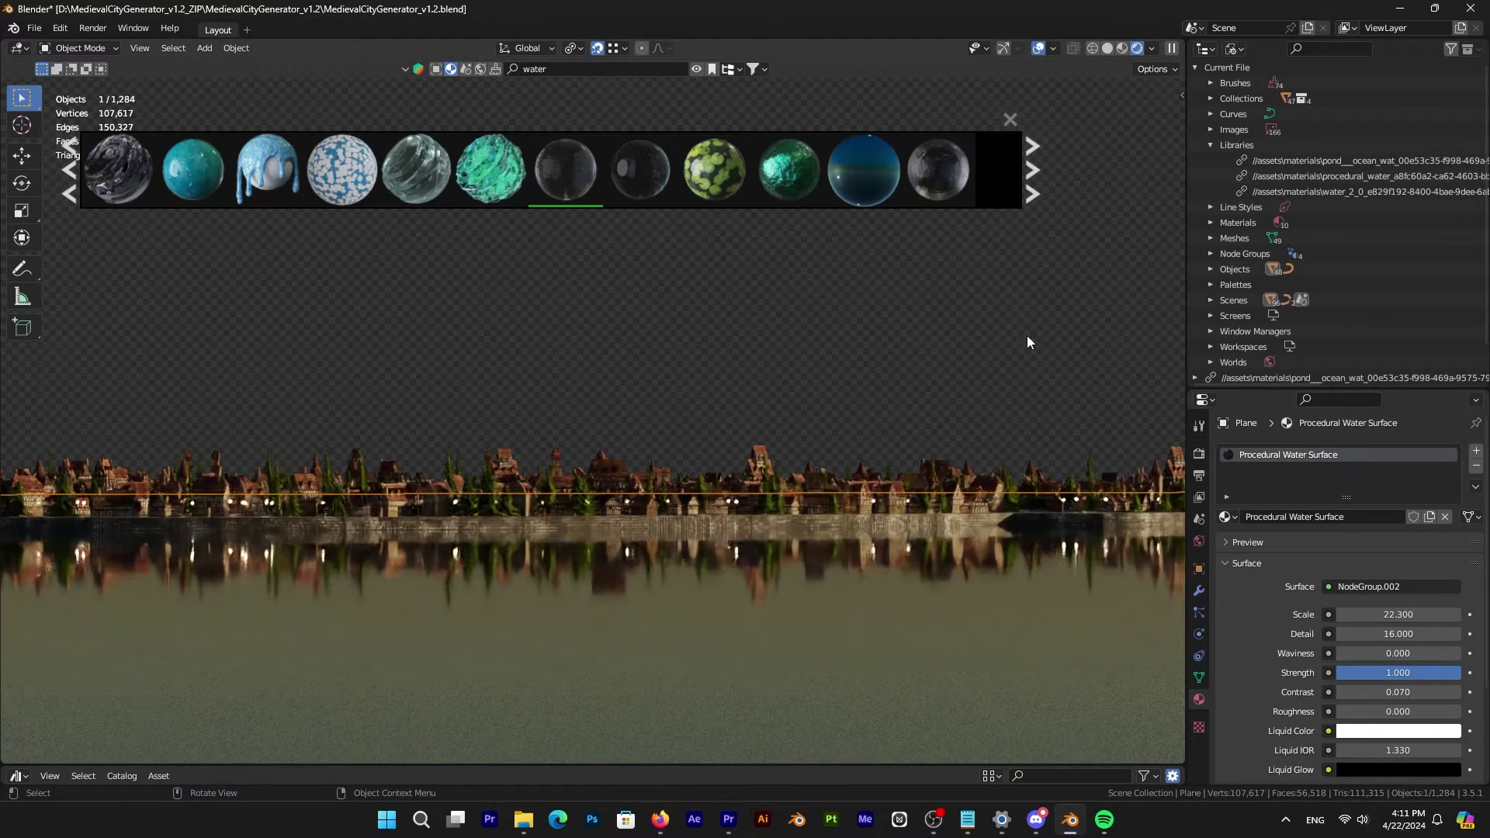
Close the asset library browser and raise the world background strength to 0.600.
click(1009, 119)
click(1199, 541)
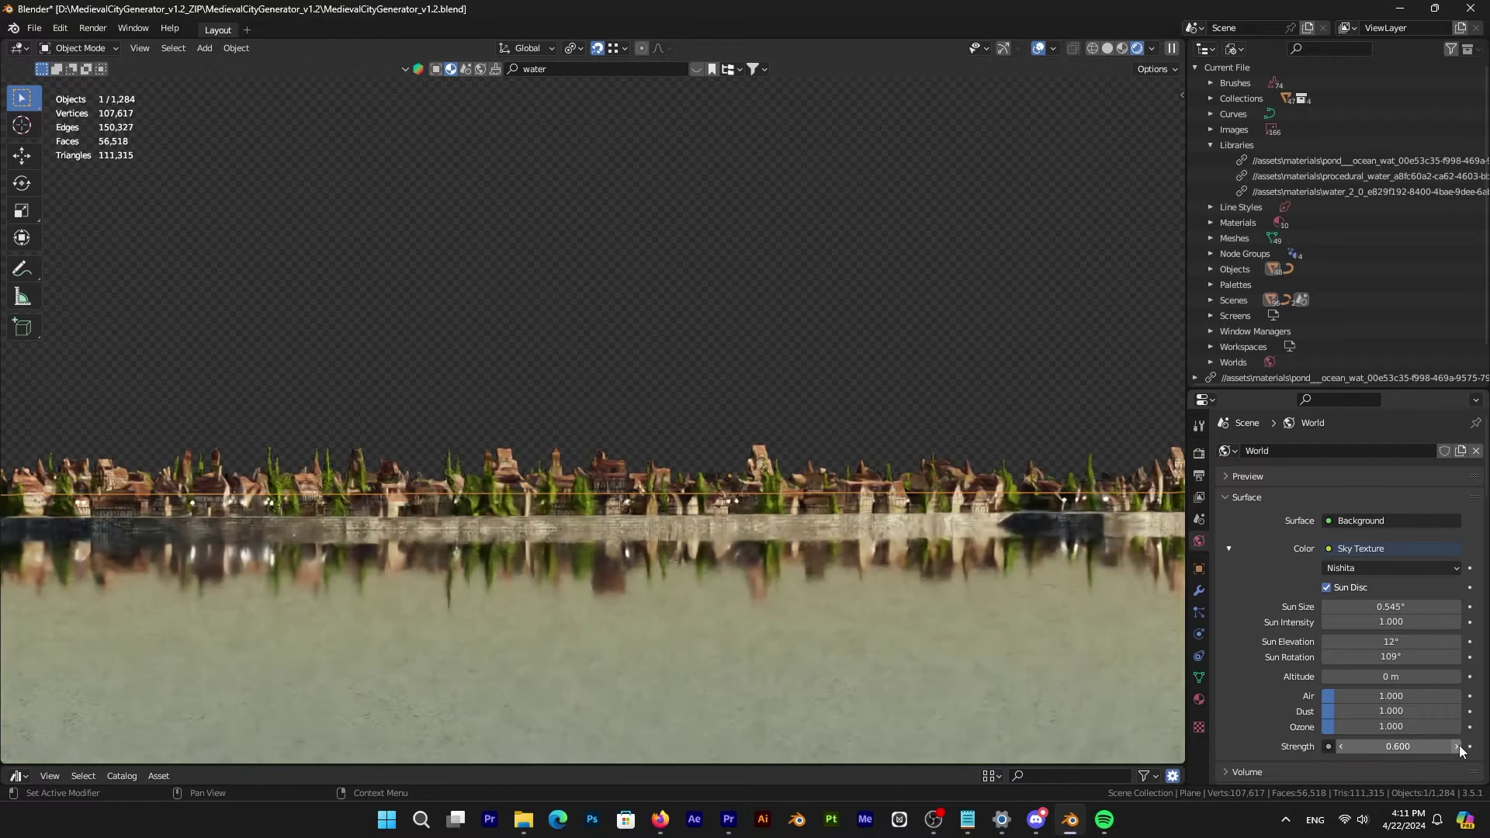
Open the Liquid Color of the Procedural Water Surface material for editing.
click(1199, 700)
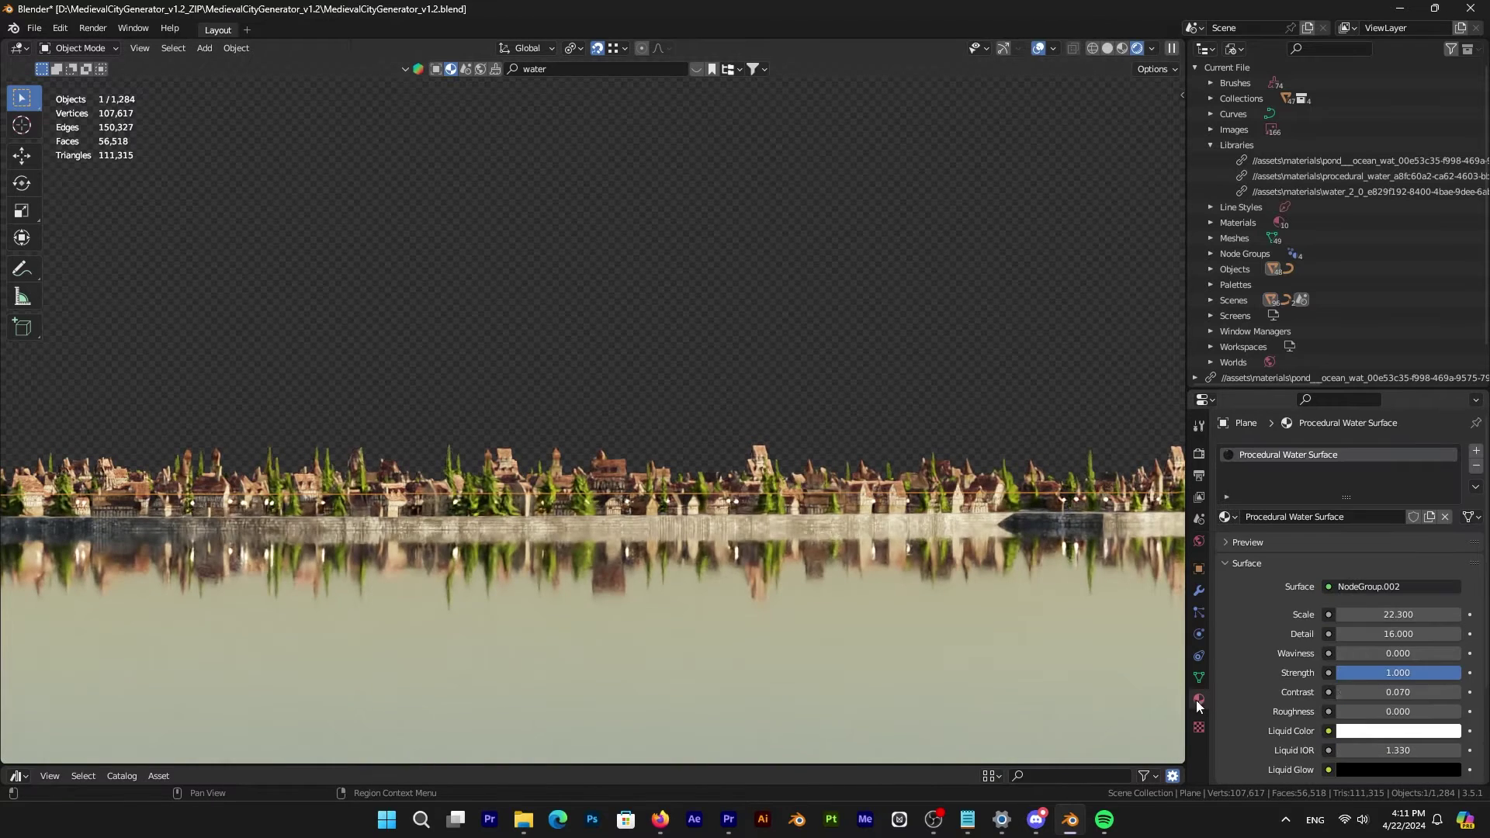
click(1366, 732)
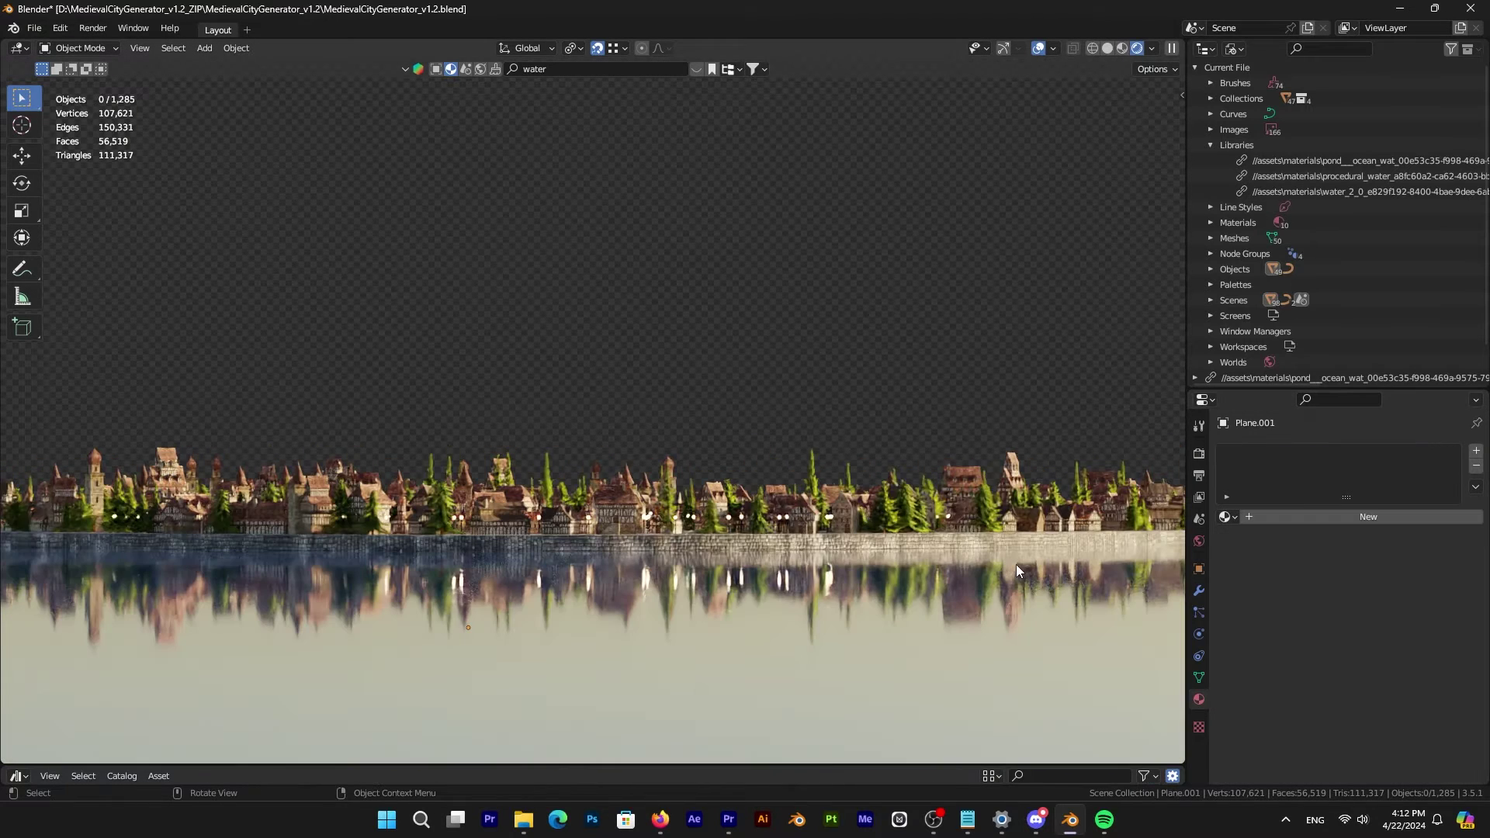
Examine the city's waterfront and its reflections in the water up close.
scroll(1026, 619, up, 1)
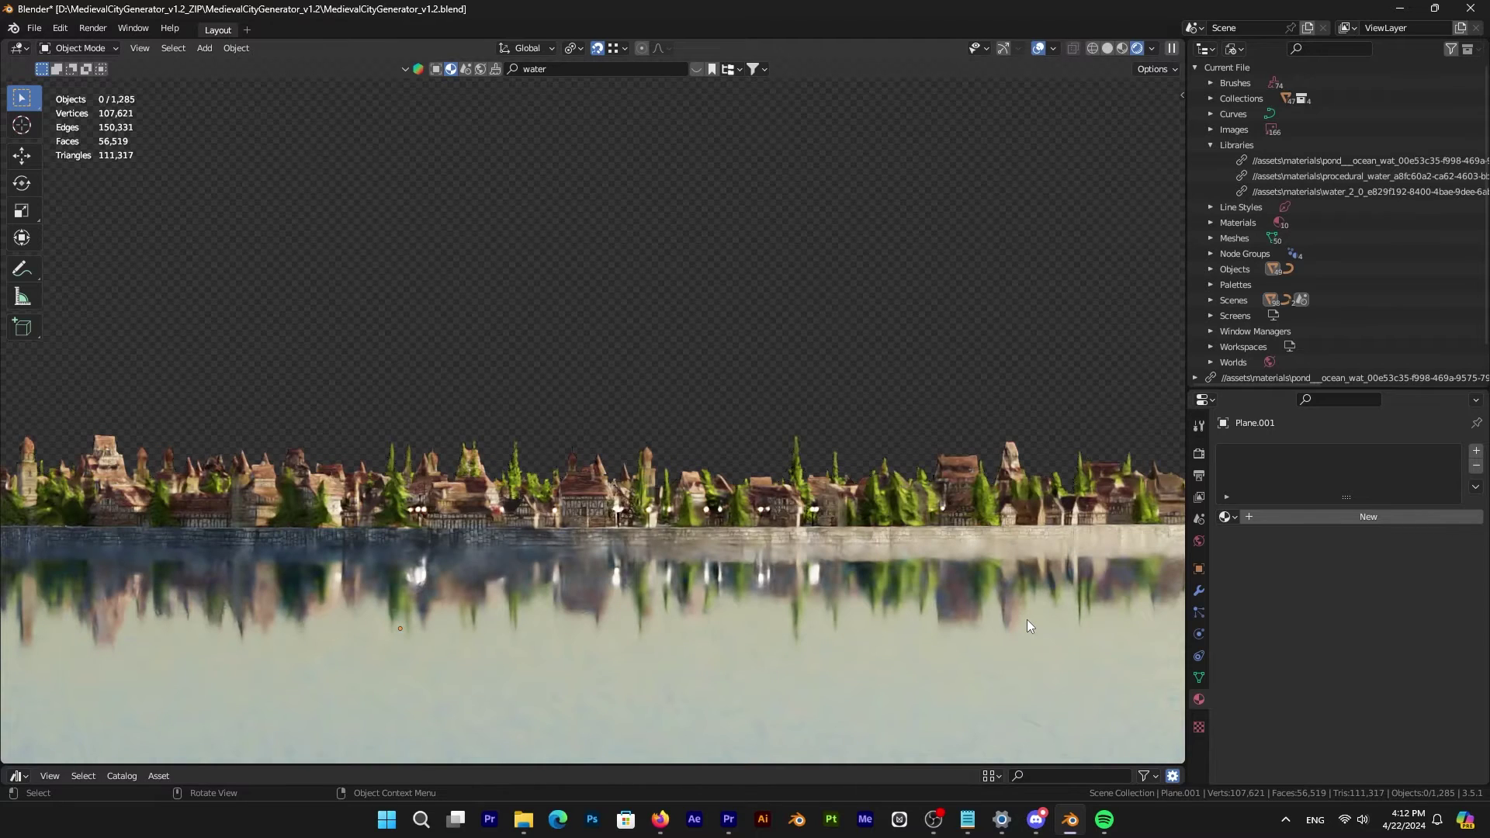
scroll(1027, 621, up, 1)
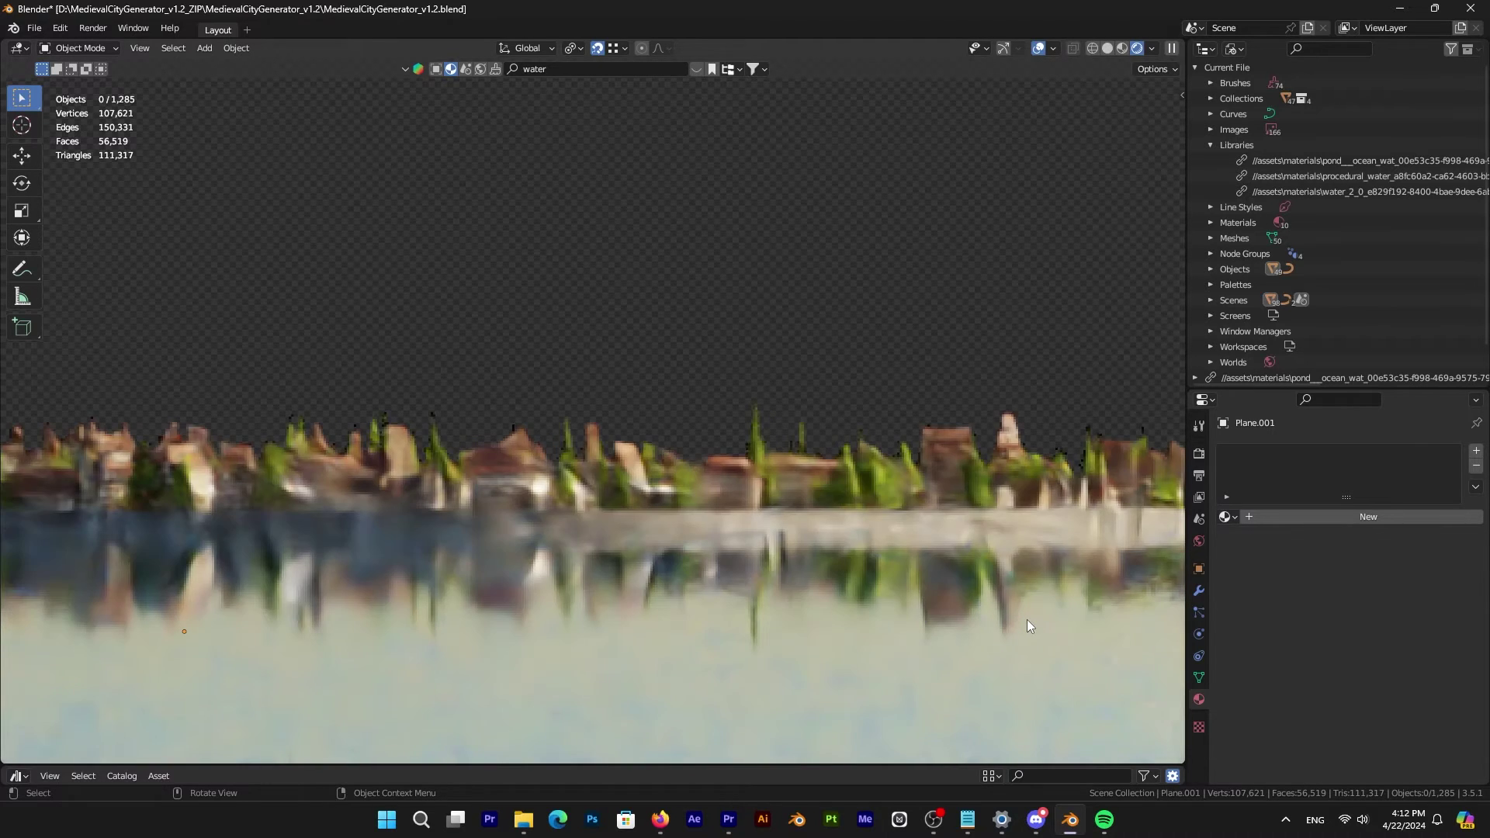
scroll(798, 560, up, 3)
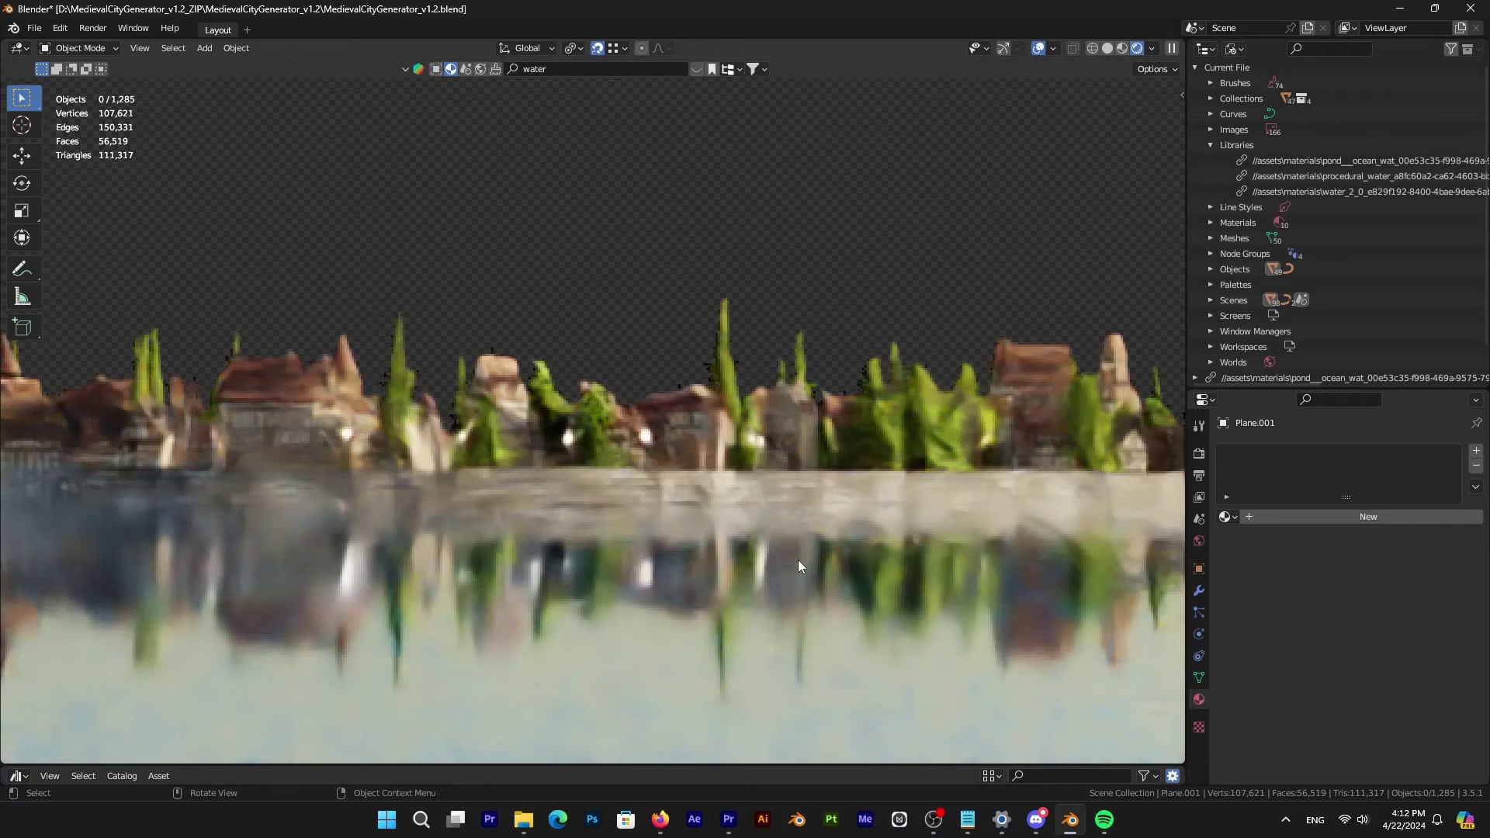
scroll(798, 560, up, 1)
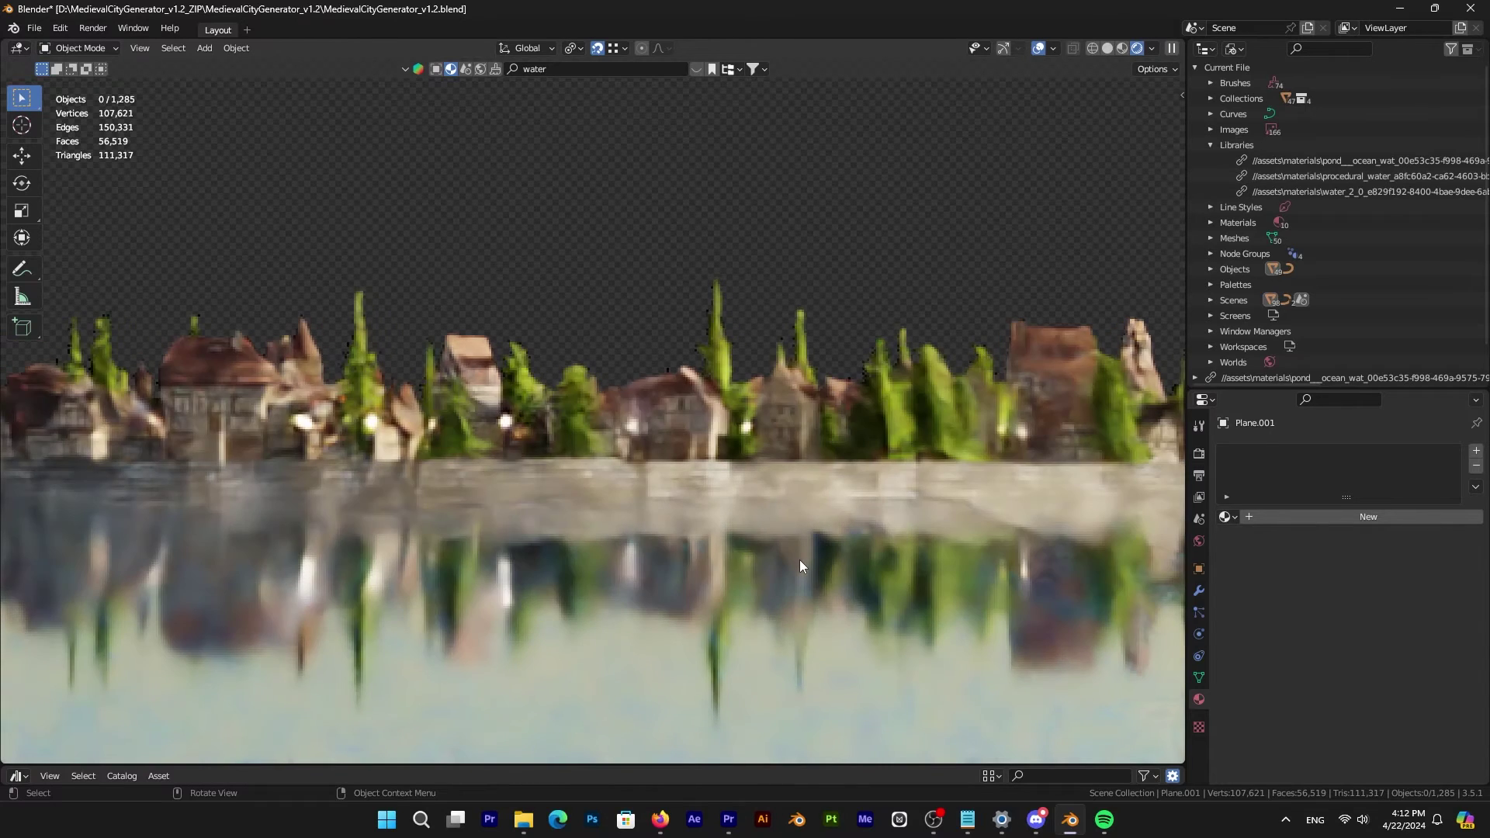
scroll(800, 560, down, 6)
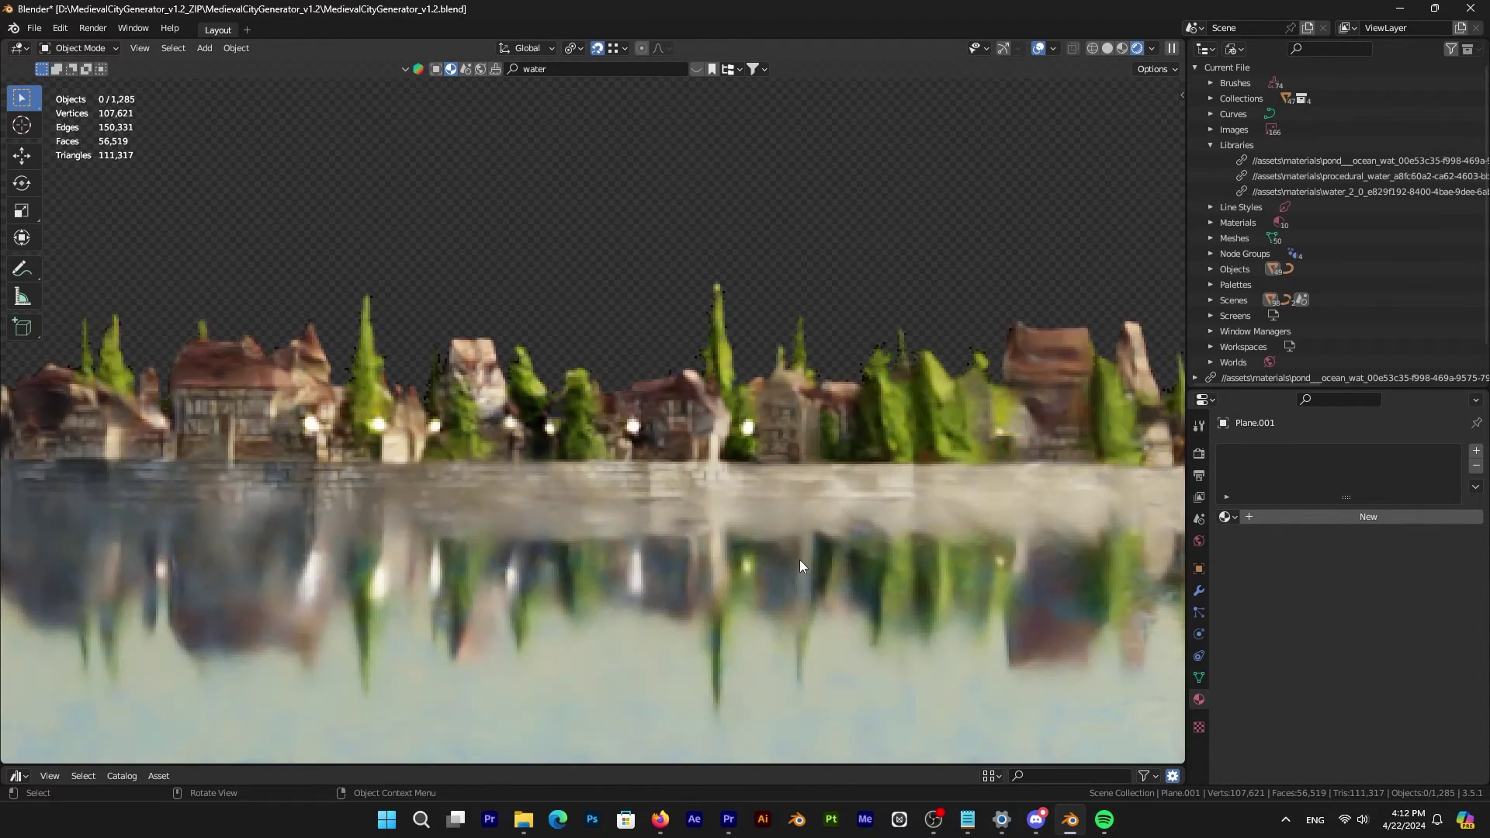